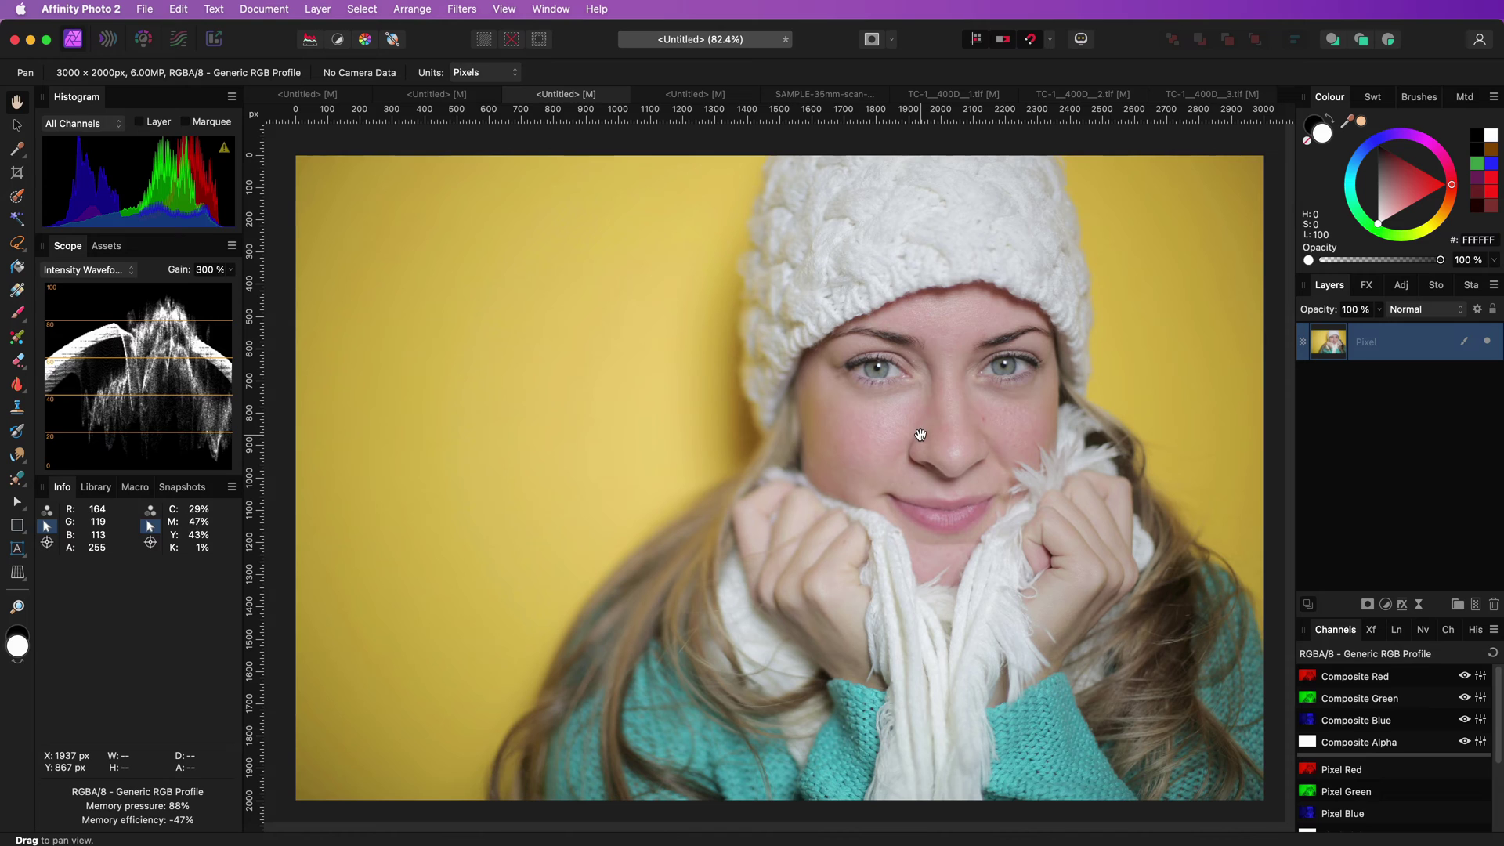
- In Quick Mask, paint the face and hat brim with a black Paint Brush, then exit Quick Mask
{"action": "key", "text": "q"}
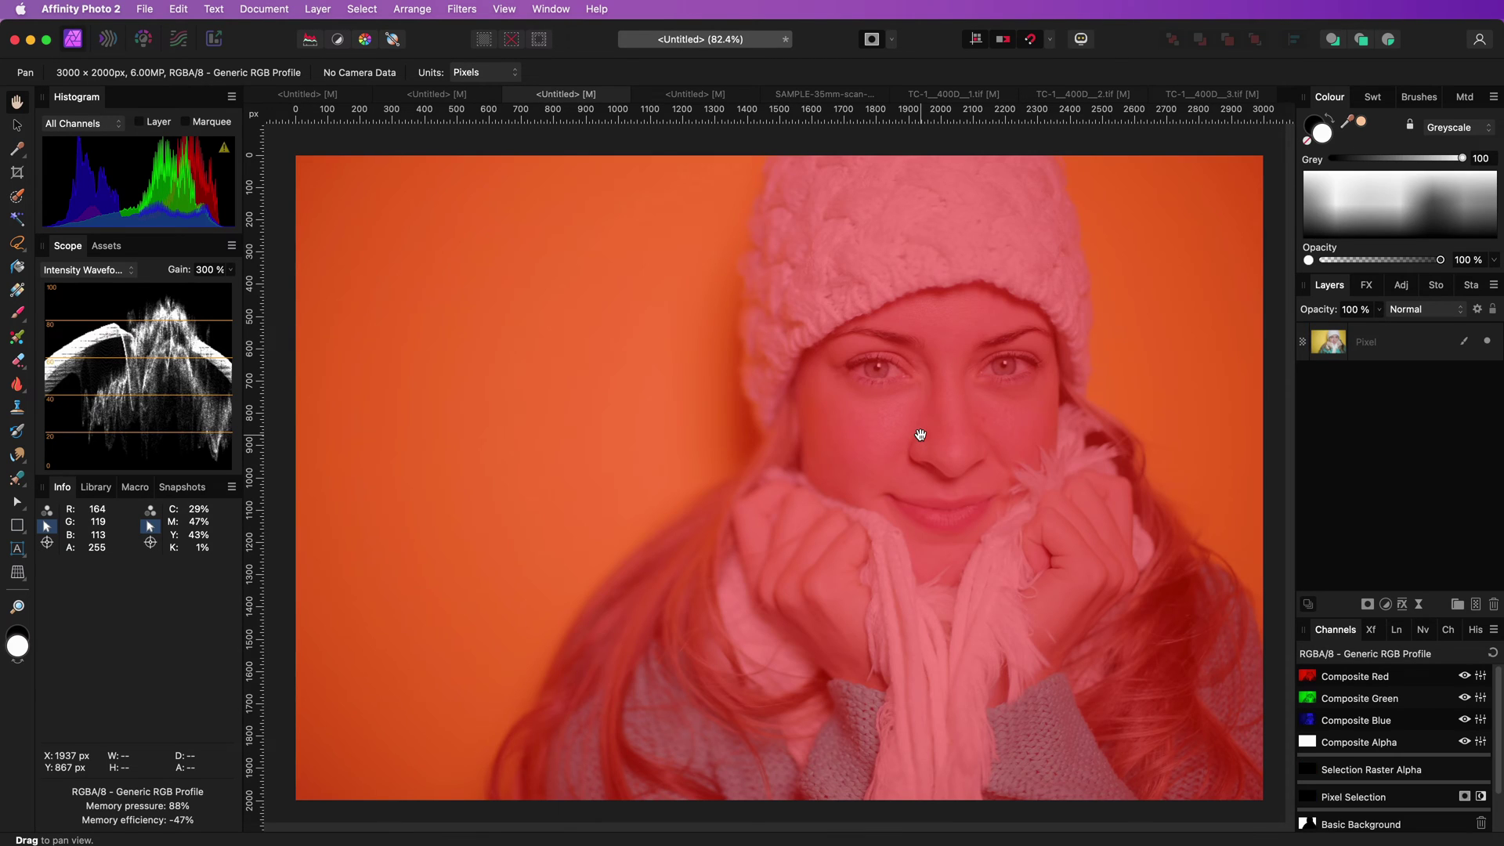
{"action": "left_click", "coordinate": [24, 314]}
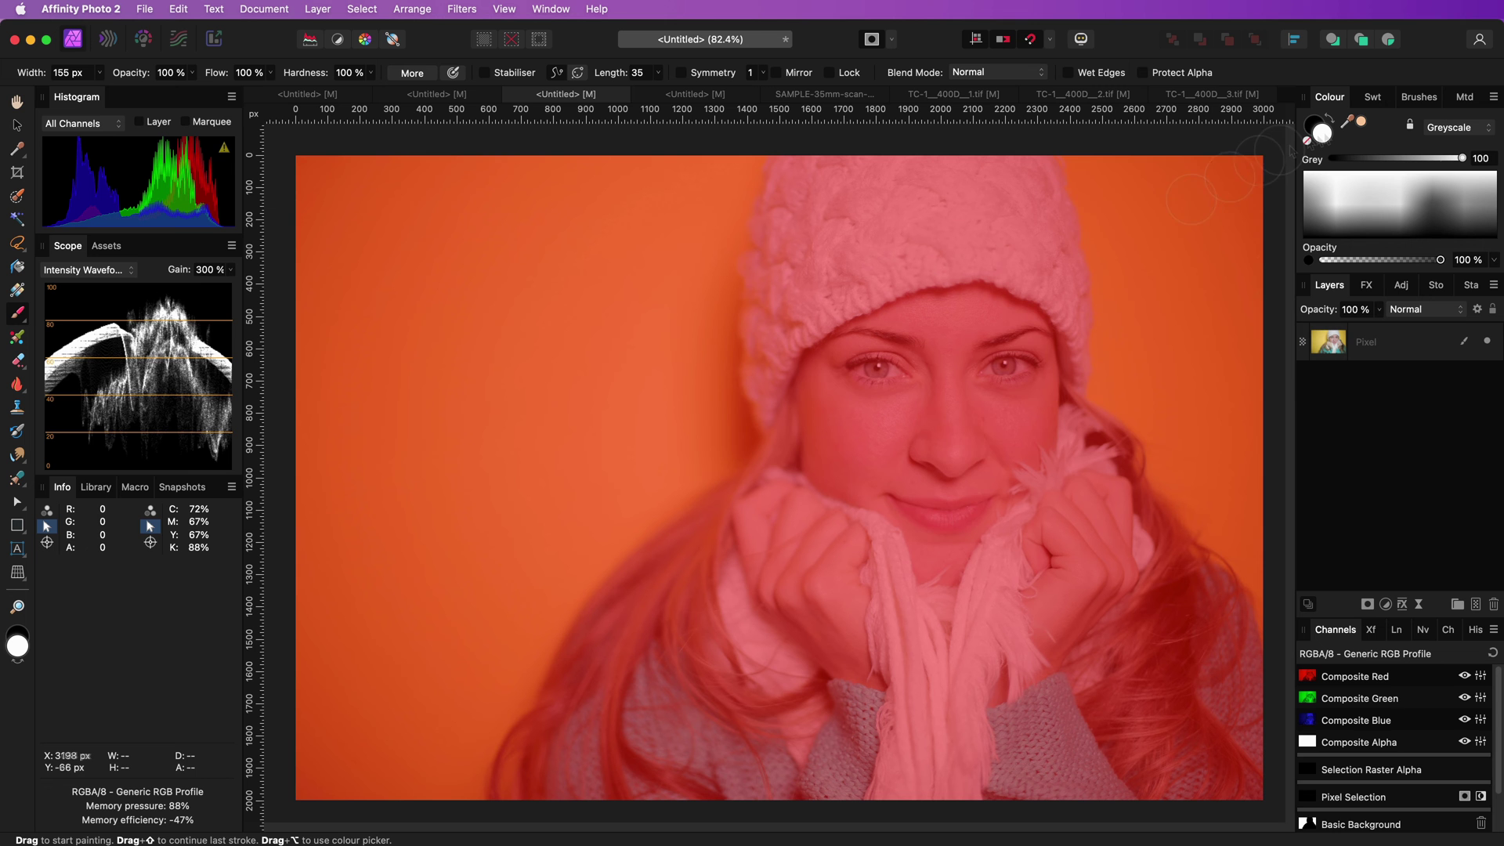
{"action": "mouse_move", "coordinate": [395, 845]}
{"action": "left_mouse_down"}
{"action": "mouse_move", "coordinate": [299, 845]}
{"action": "mouse_move", "coordinate": [492, 653]}
{"action": "mouse_move", "coordinate": [192, 799]}
{"action": "left_mouse_up"}
{"action": "mouse_move", "coordinate": [864, 408]}
{"action": "left_mouse_down"}
{"action": "mouse_move", "coordinate": [1016, 332]}
{"action": "mouse_move", "coordinate": [1047, 281]}
{"action": "mouse_move", "coordinate": [987, 261]}
{"action": "mouse_move", "coordinate": [869, 283]}
{"action": "mouse_move", "coordinate": [812, 320]}
{"action": "mouse_move", "coordinate": [771, 412]}
{"action": "mouse_move", "coordinate": [779, 486]}
{"action": "left_mouse_up"}
{"action": "left_click", "coordinate": [1315, 125]}
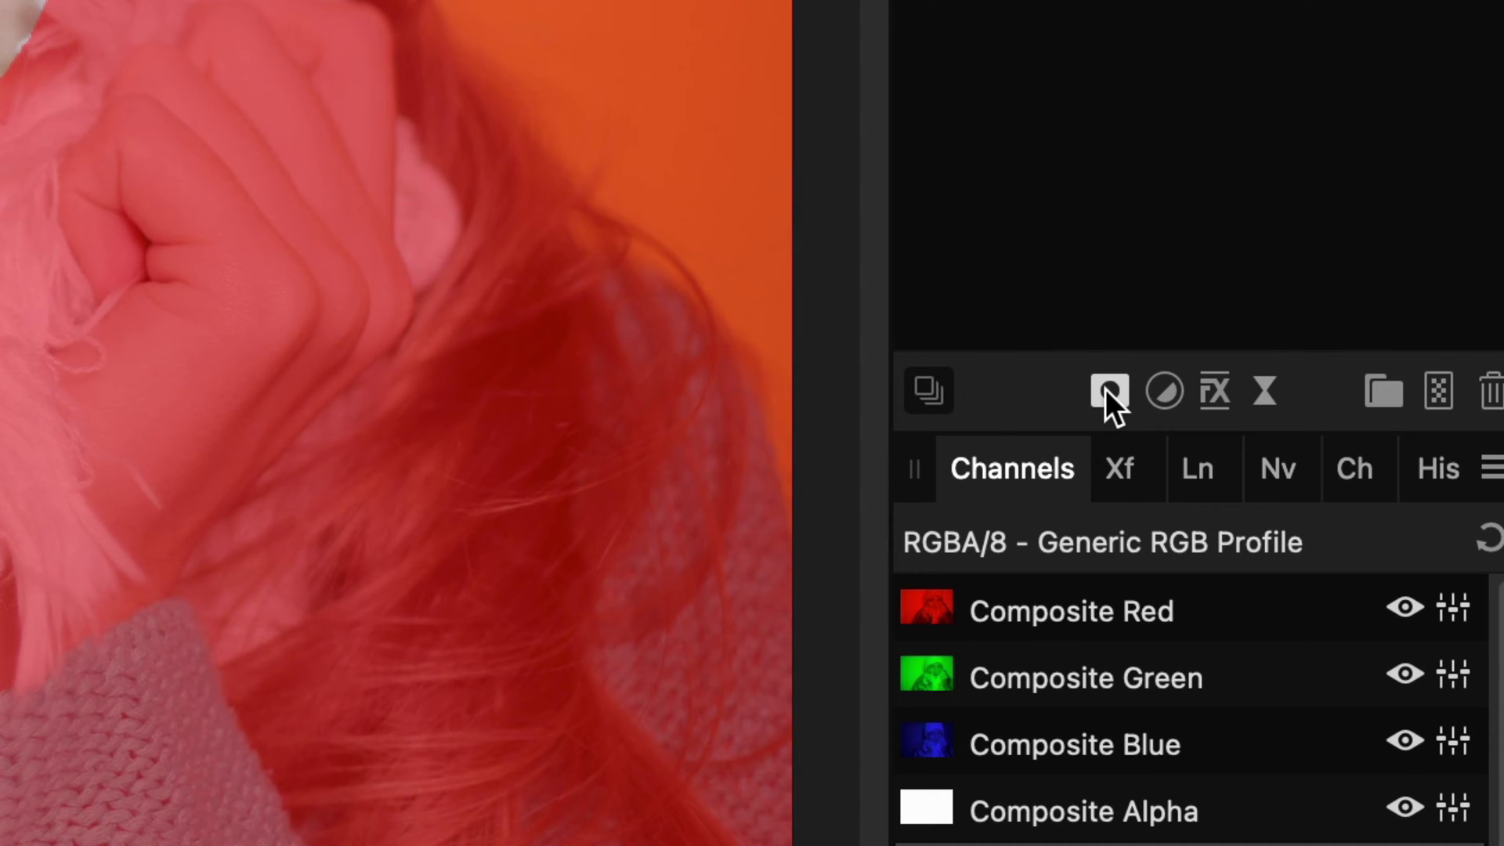
{"action": "left_click", "coordinate": [1106, 389]}
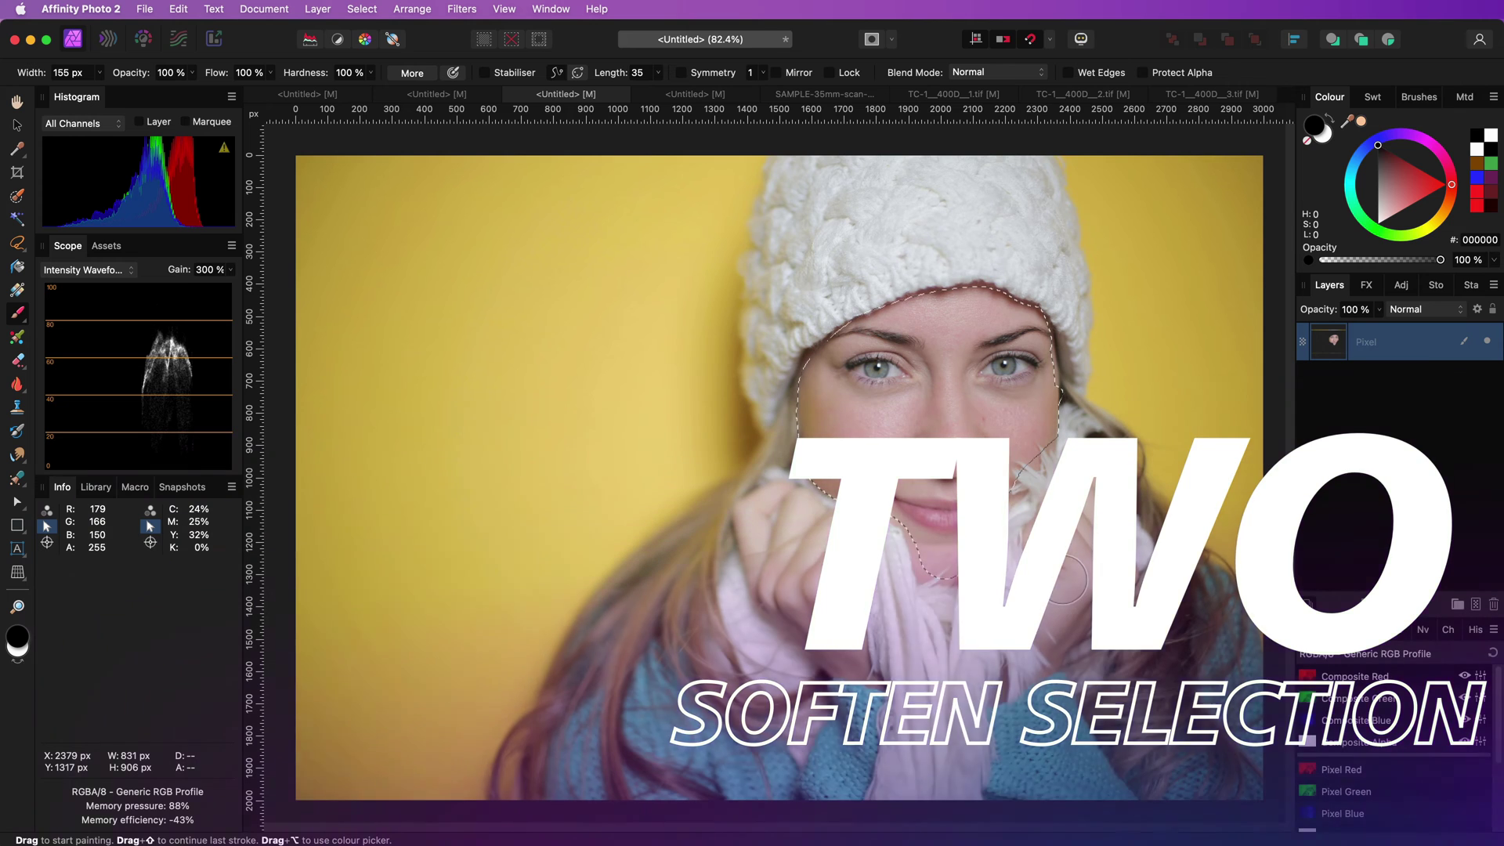
- Apply a Gaussian Blur to the face selection while in Quick Mask
{"action": "key", "text": "q"}
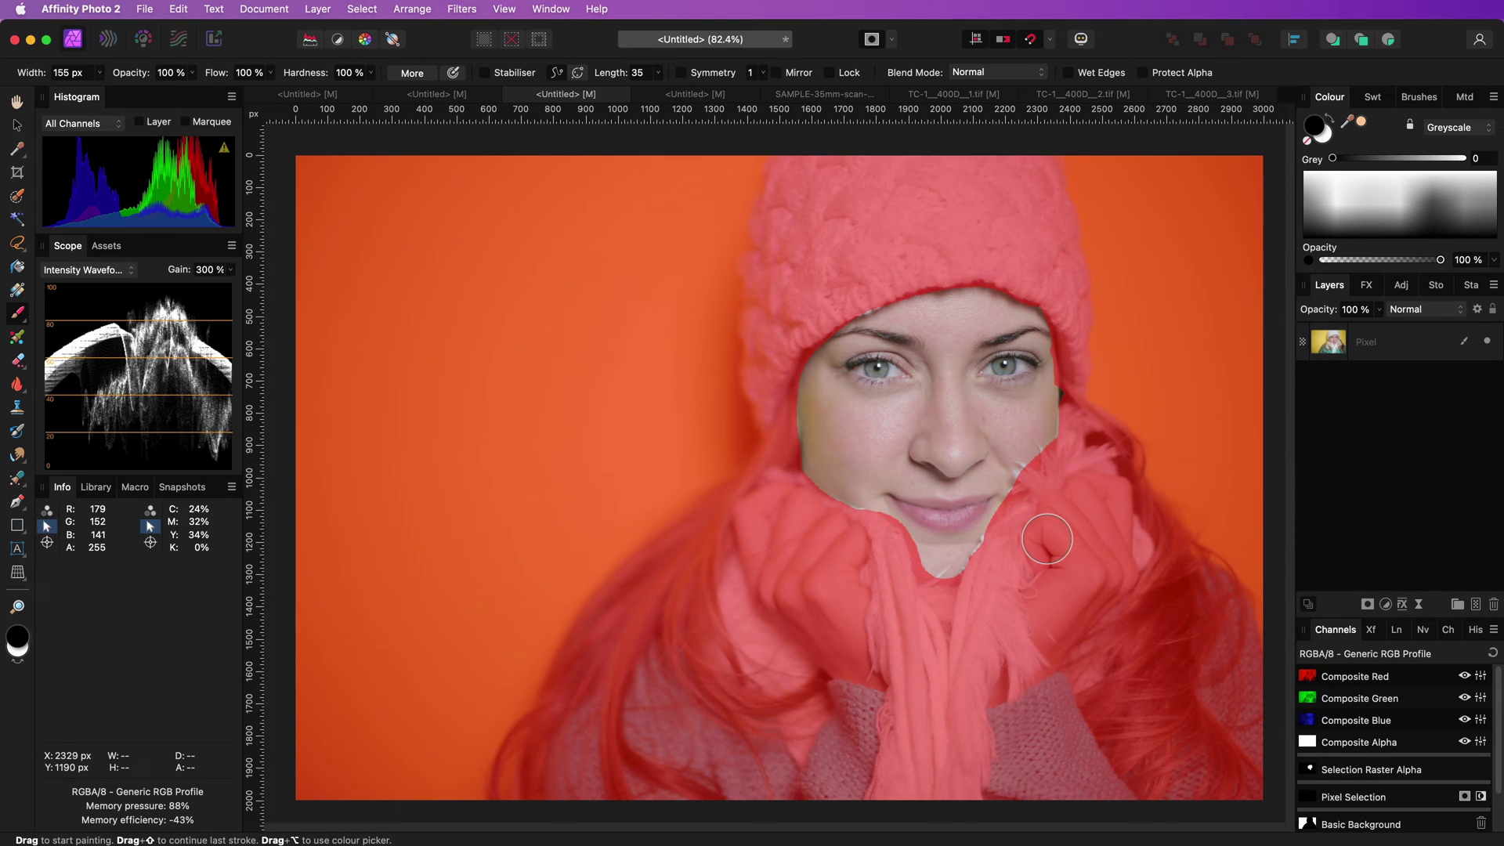
{"action": "left_click", "coordinate": [461, 8]}
{"action": "mouse_move", "coordinate": [456, 58]}
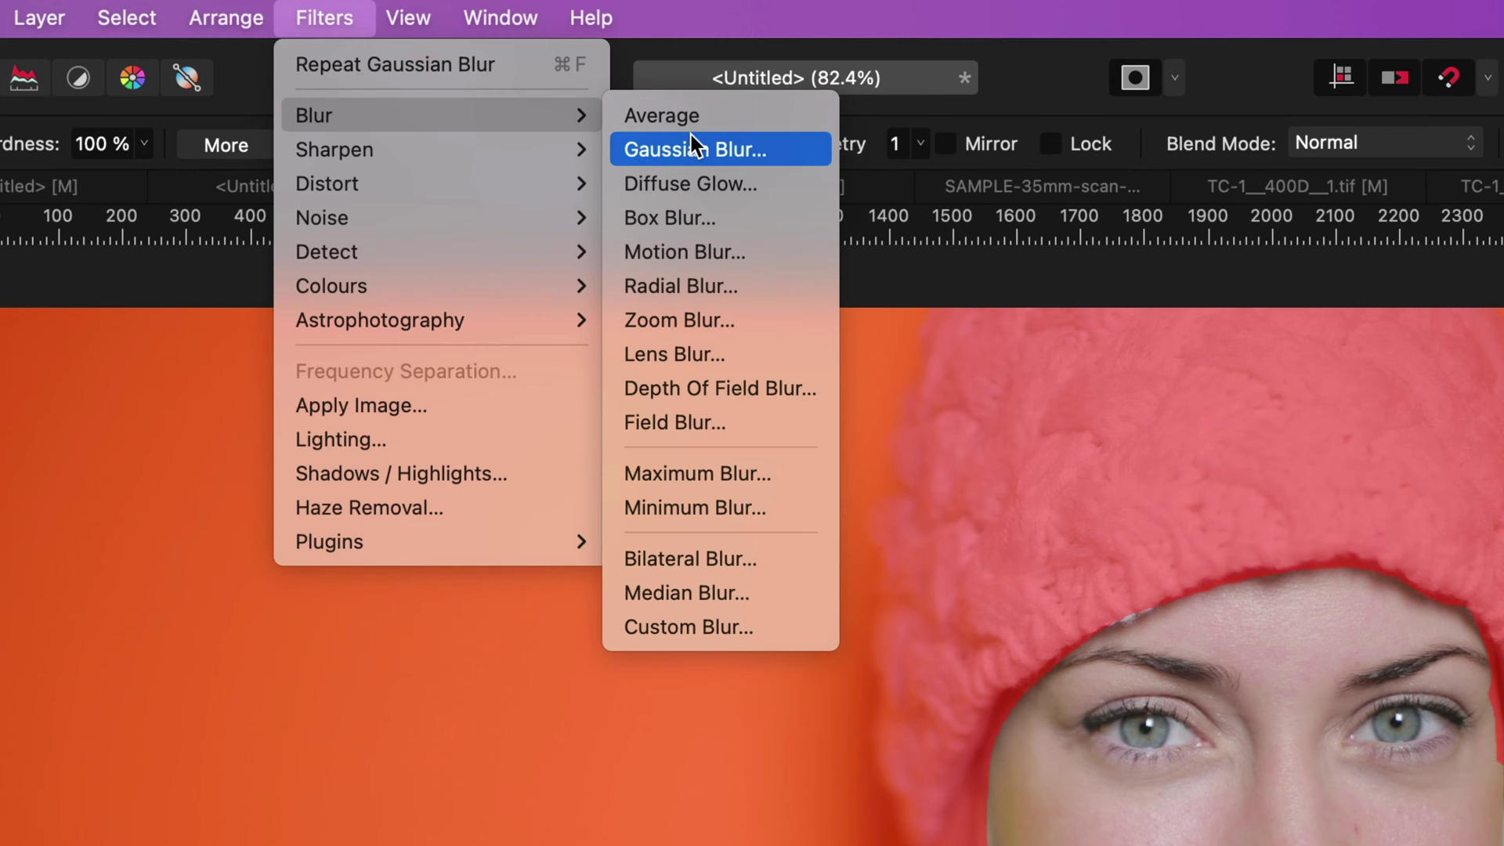
{"action": "left_click", "coordinate": [691, 134]}
{"action": "left_click_drag", "start_coordinate": [985, 685], "coordinate": [1197, 694]}
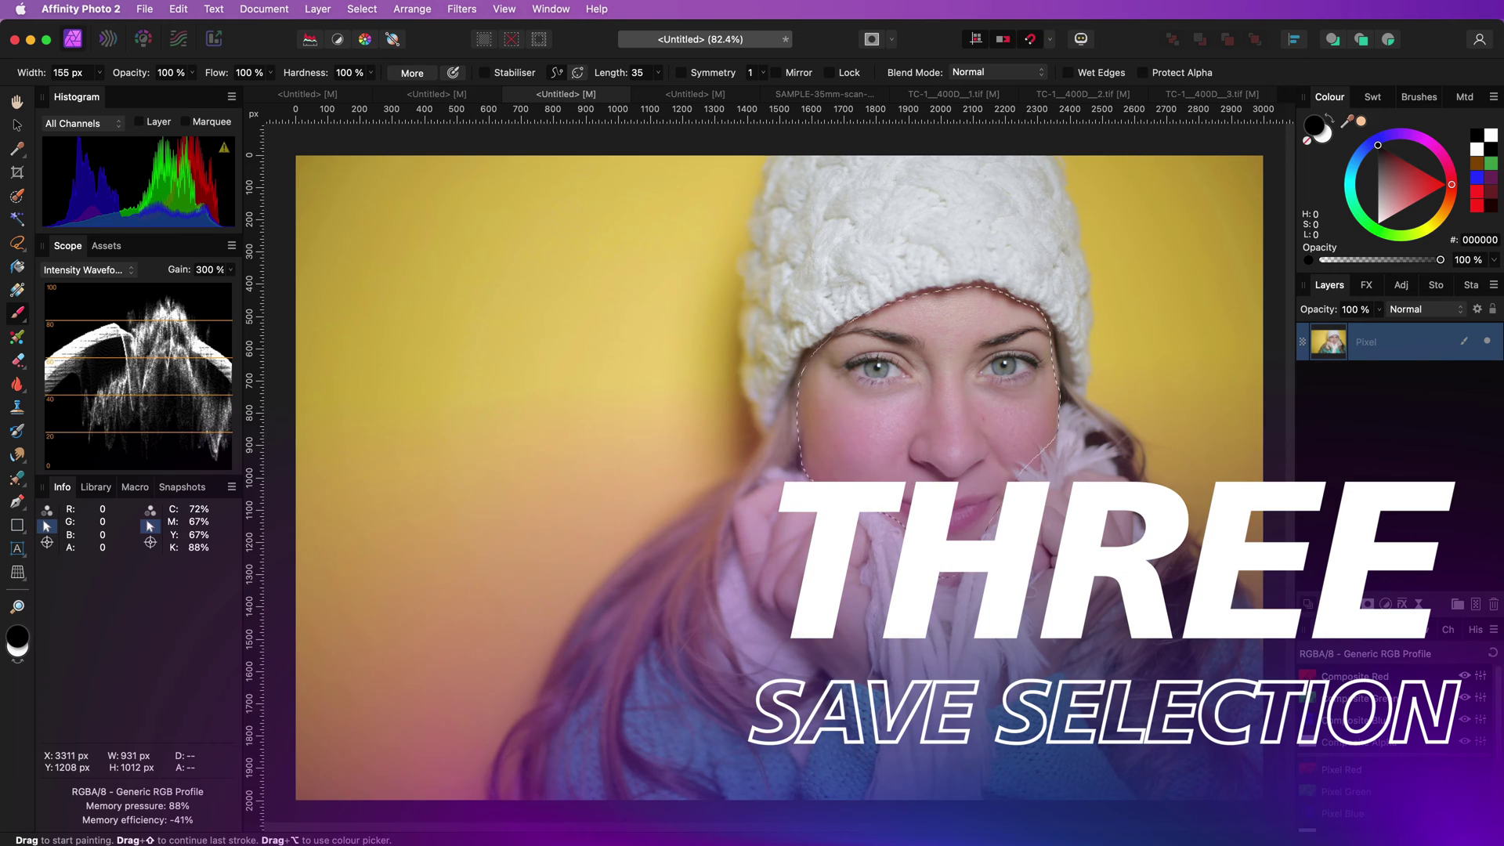
- Create a spare channel from the Pixel Selection and rename it 'Face'
{"action": "scroll", "coordinate": [1383, 779], "scroll_direction": "down", "scroll_amount": 3}
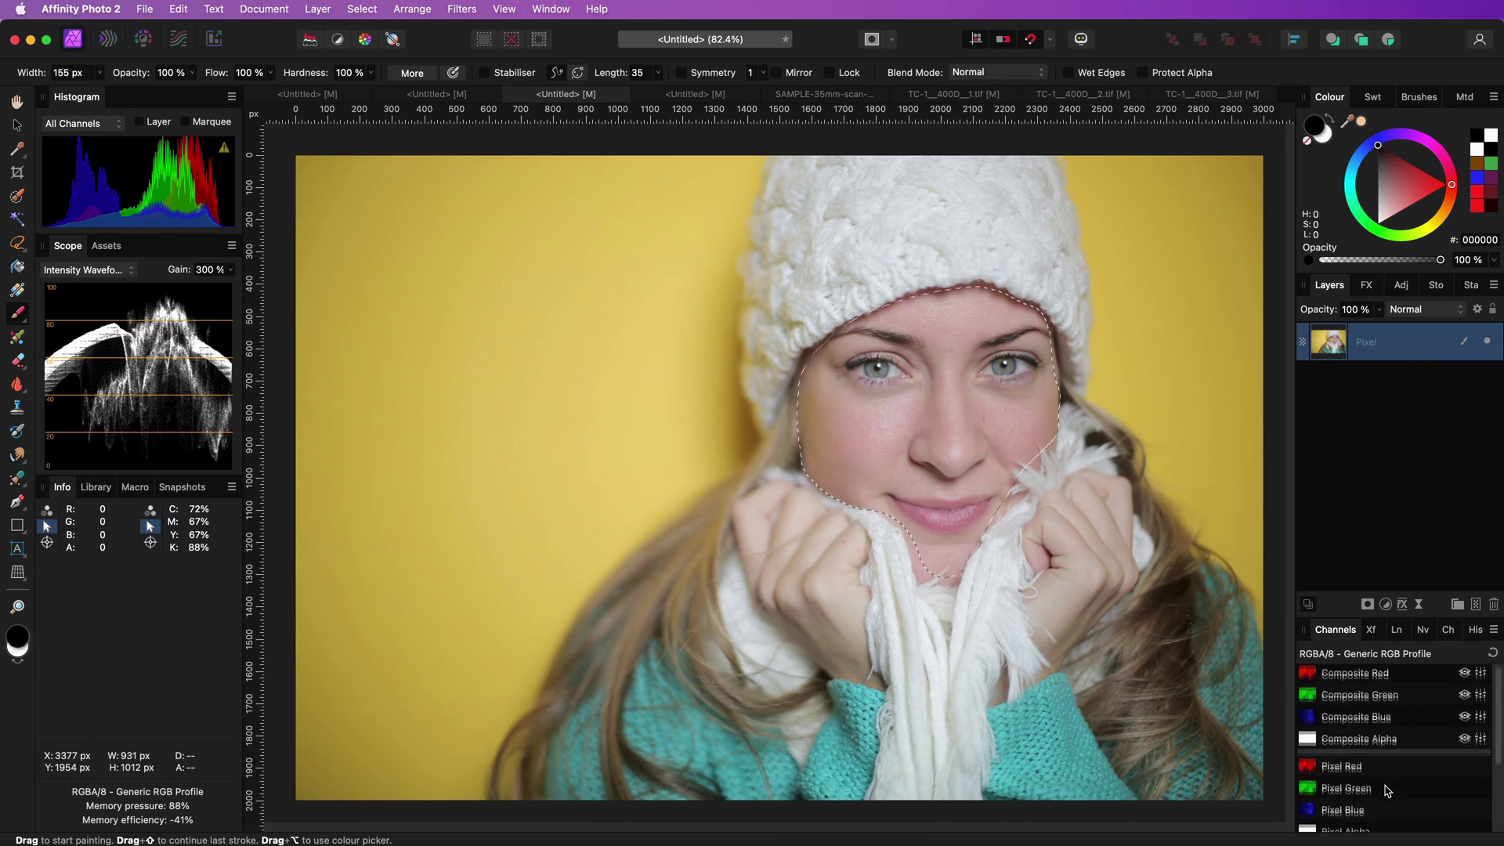
{"action": "right_click", "coordinate": [1363, 754]}
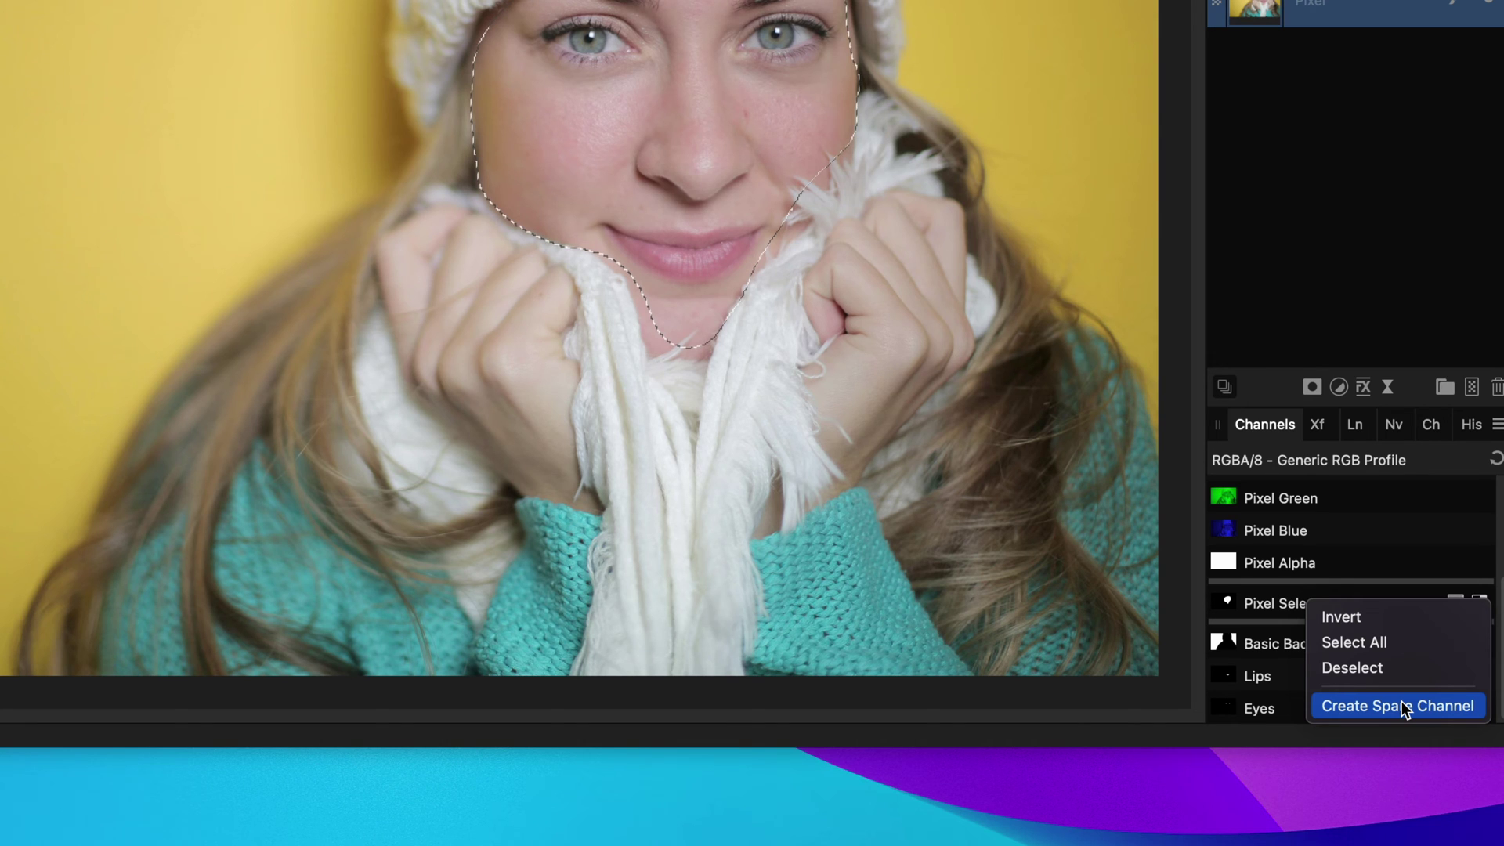
{"action": "left_click", "coordinate": [1402, 707]}
{"action": "right_click", "coordinate": [1306, 708]}
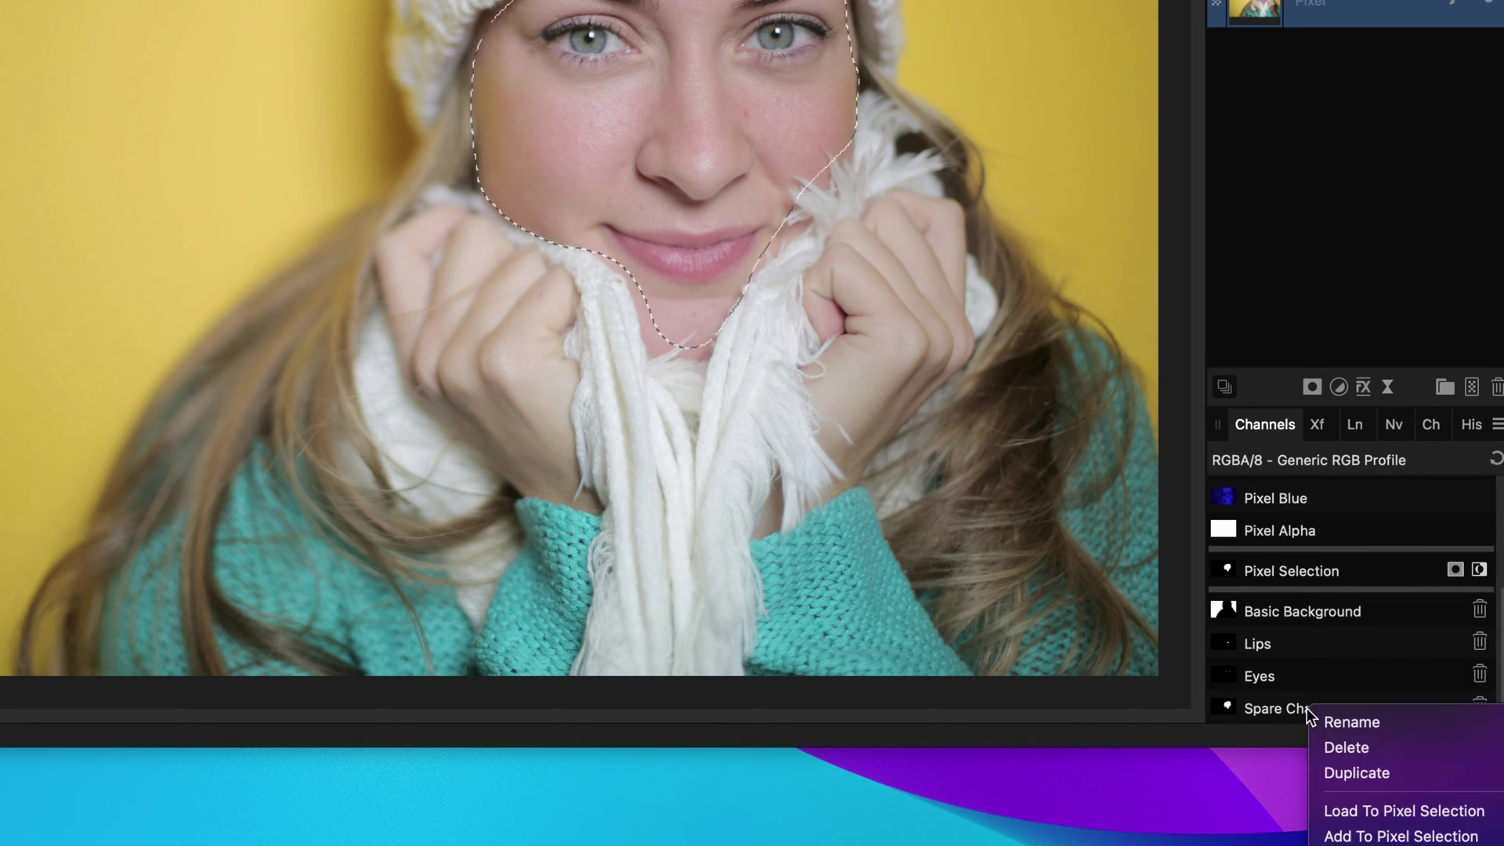
{"action": "left_click", "coordinate": [1349, 722]}
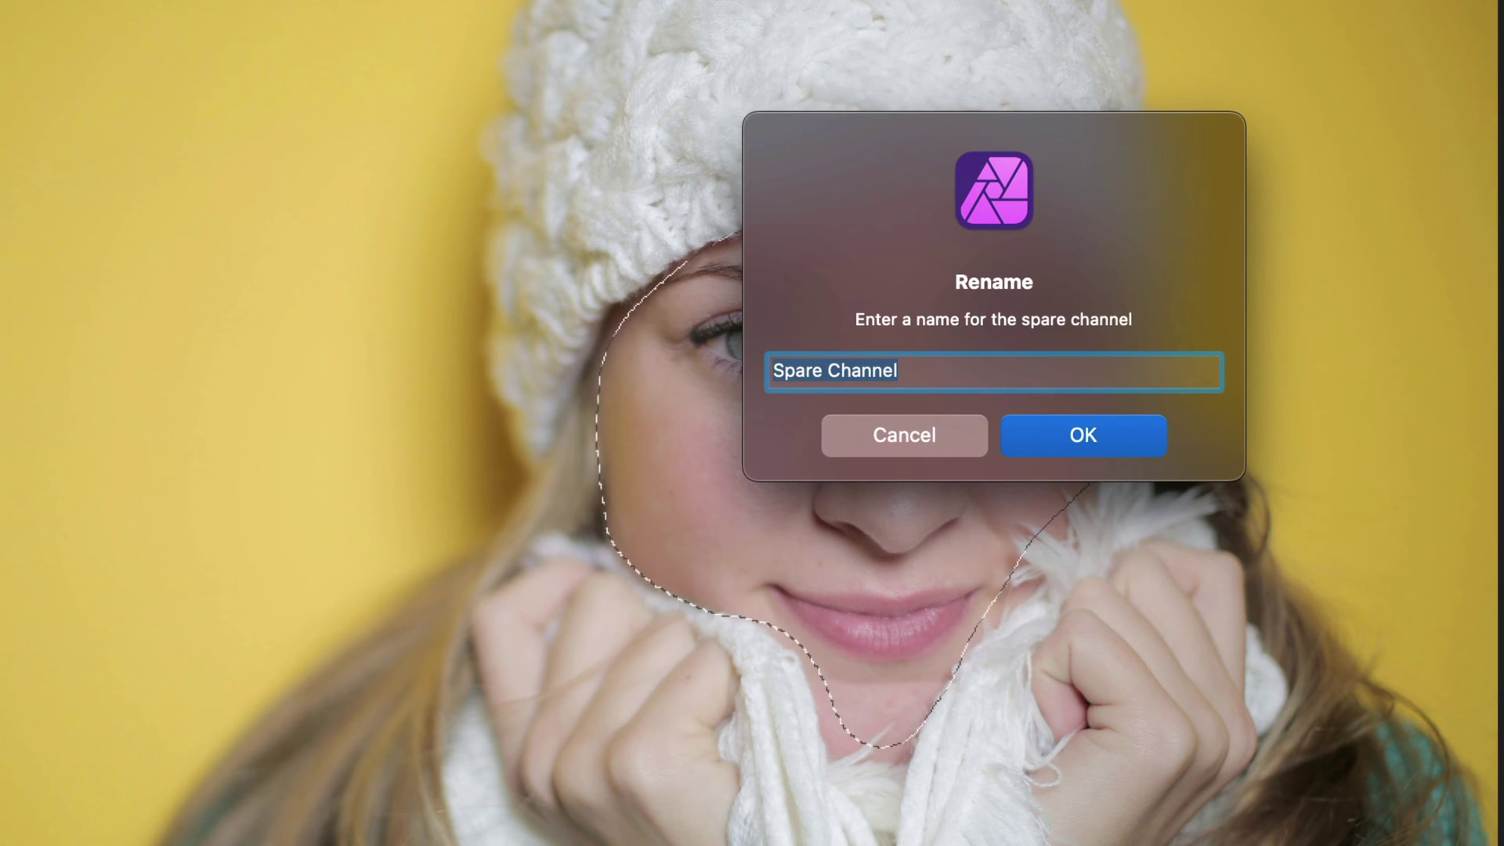
{"action": "type", "text": "Face"}
{"action": "key", "text": "Return"}
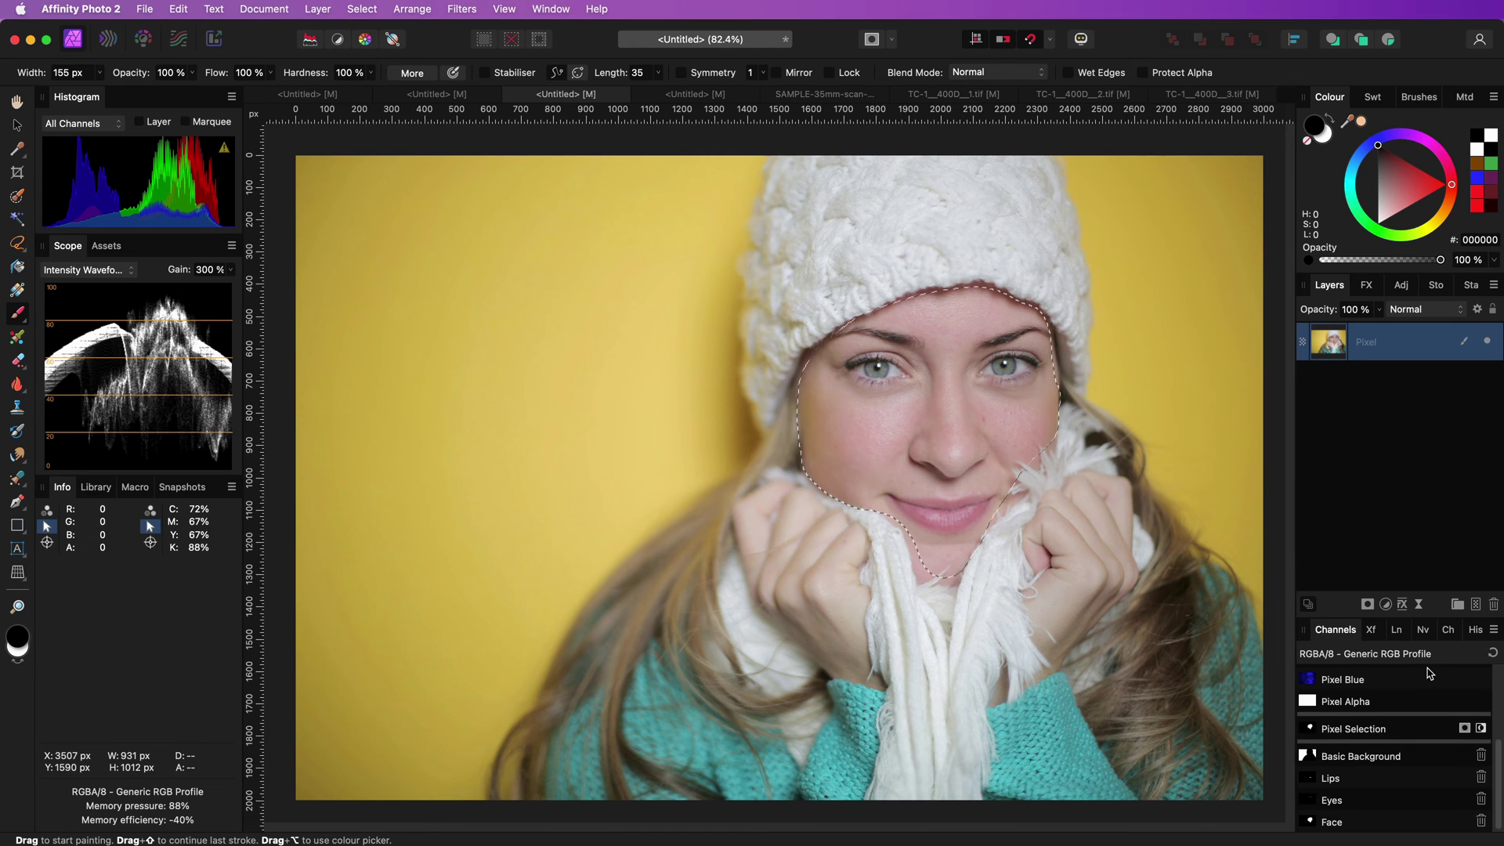
- Load Lips, add Eyes and Face, subtract Lips, then add a mask from the resulting selection
{"action": "right_click", "coordinate": [1344, 782]}
{"action": "right_click", "coordinate": [1345, 801]}
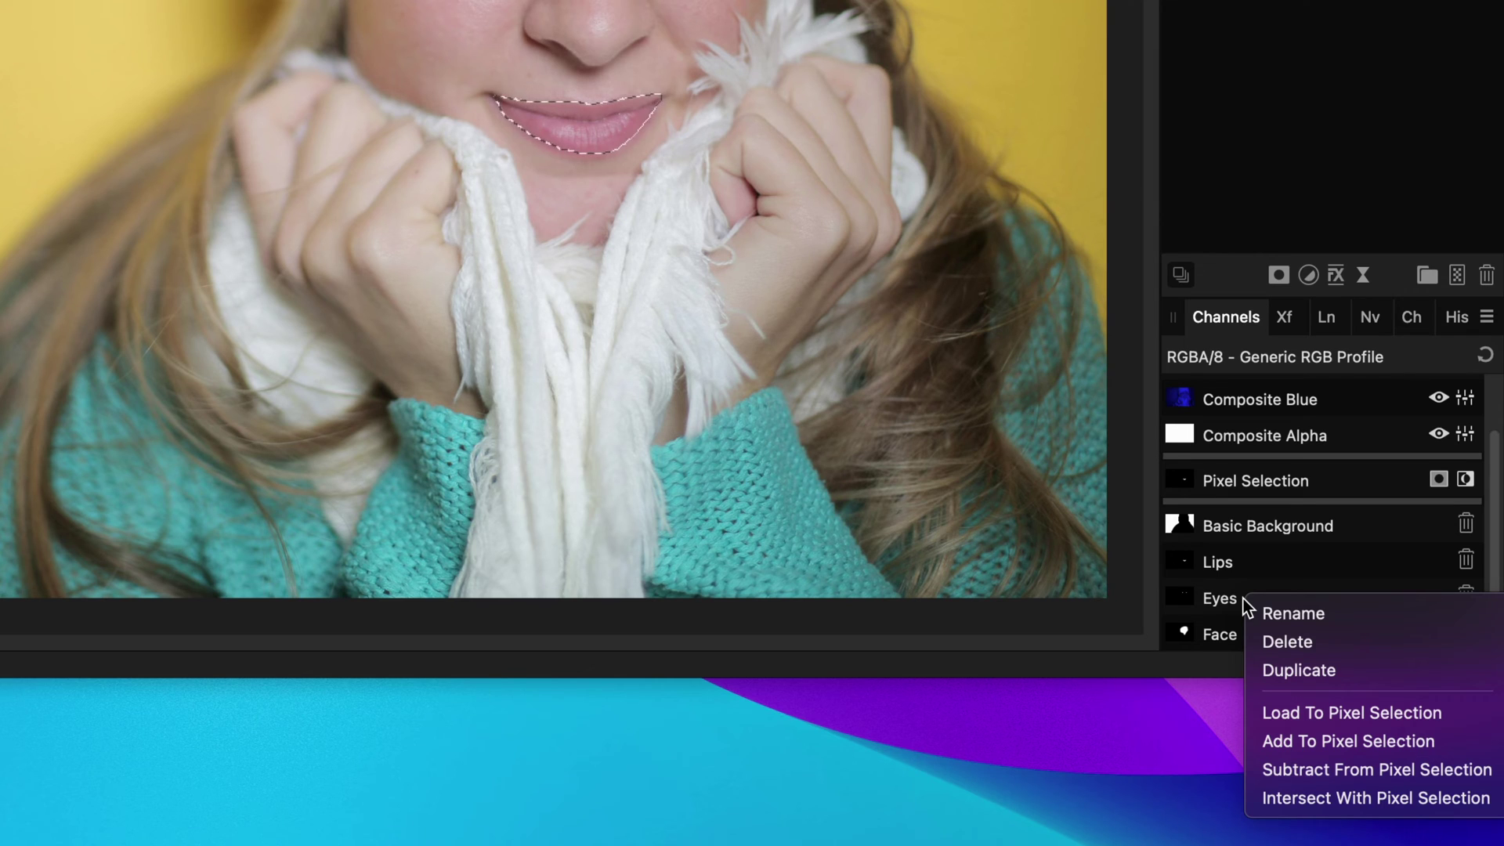
{"action": "left_click", "coordinate": [1319, 740]}
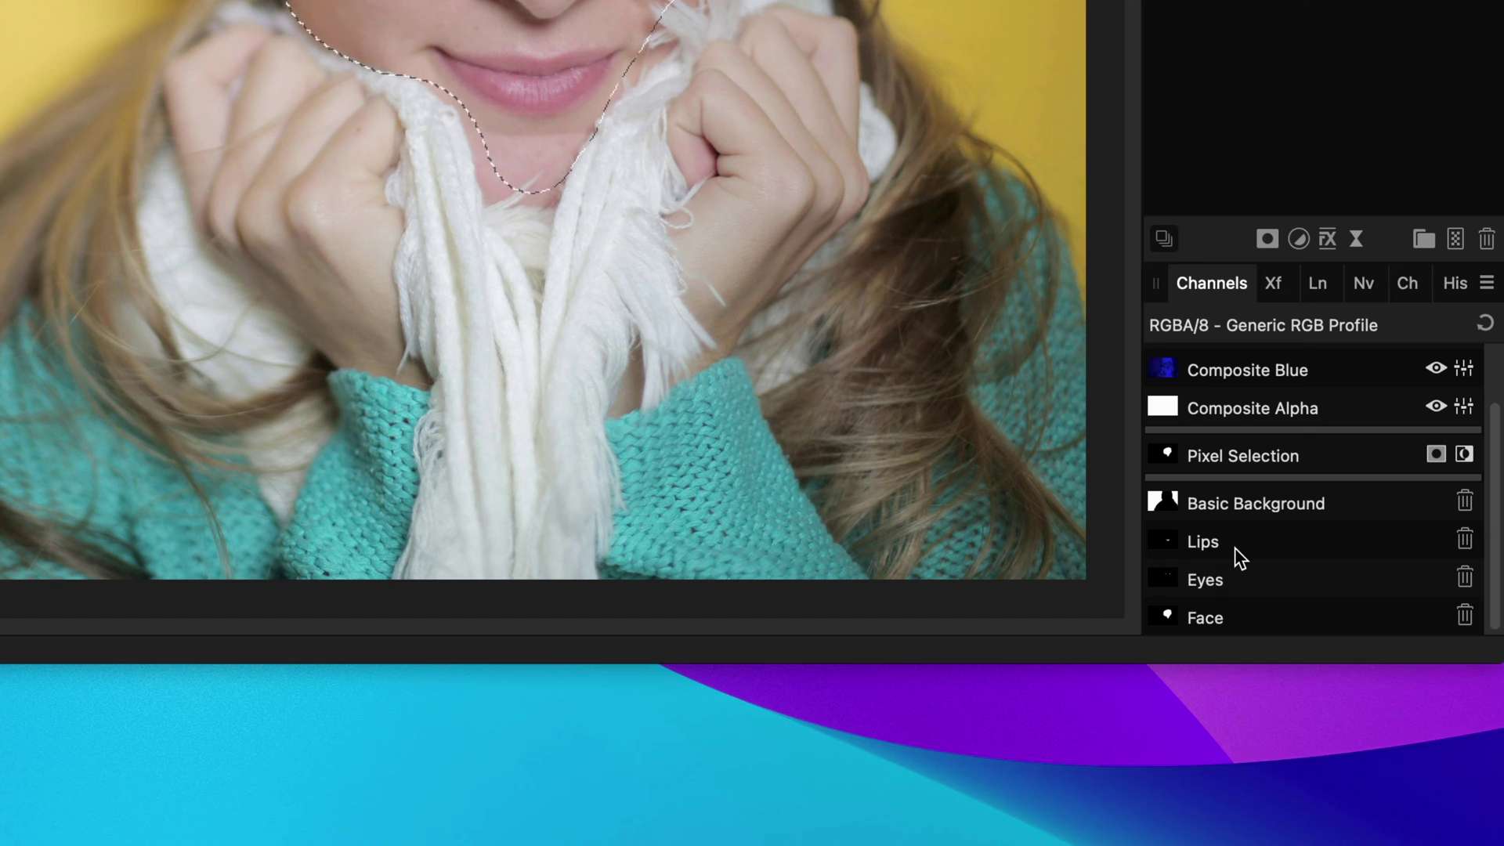
{"action": "right_click", "coordinate": [1234, 547]}
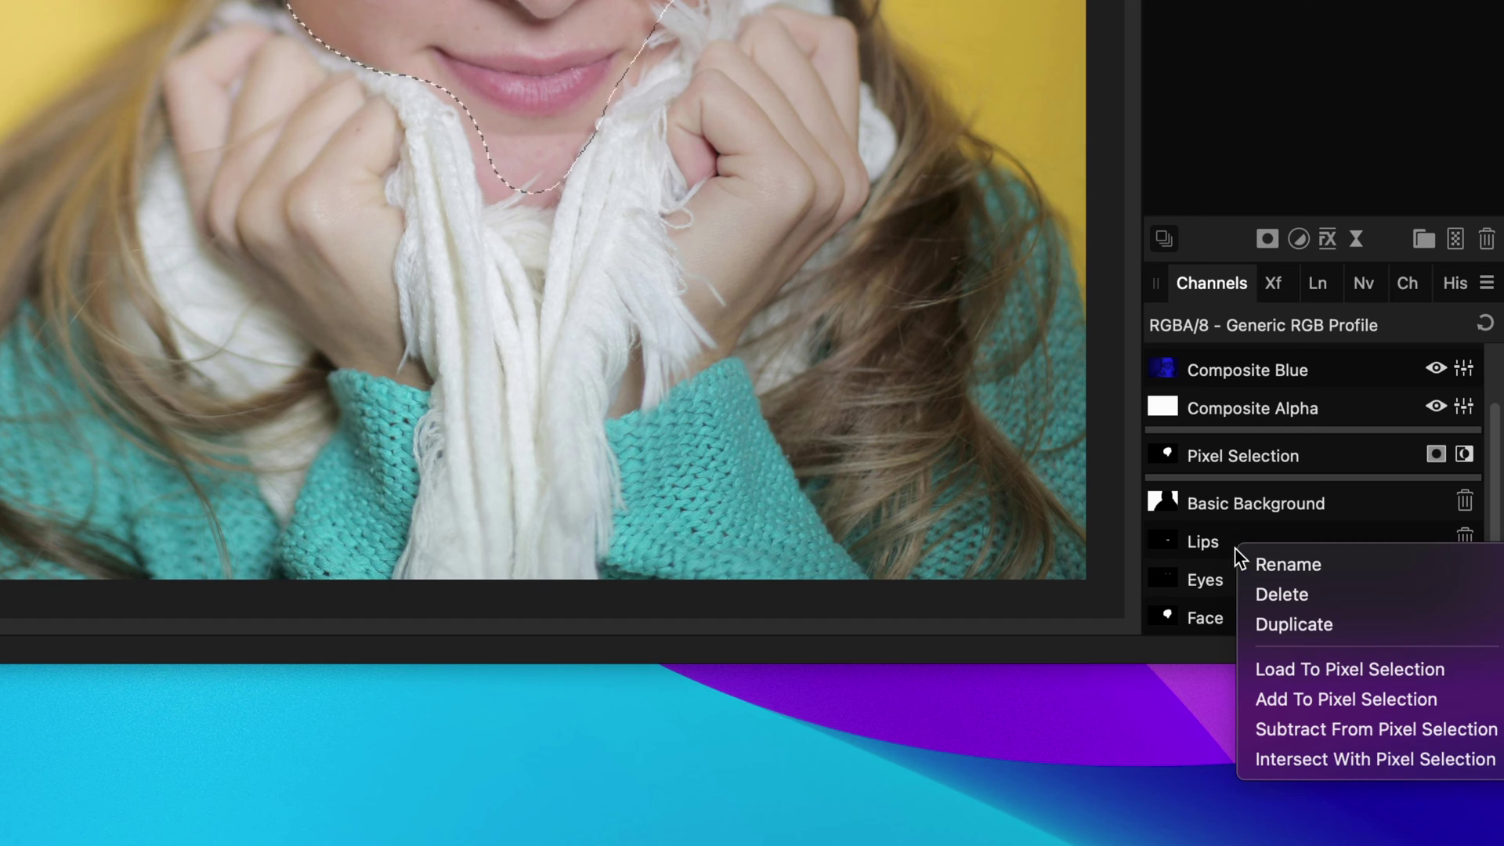
{"action": "left_click", "coordinate": [1328, 725]}
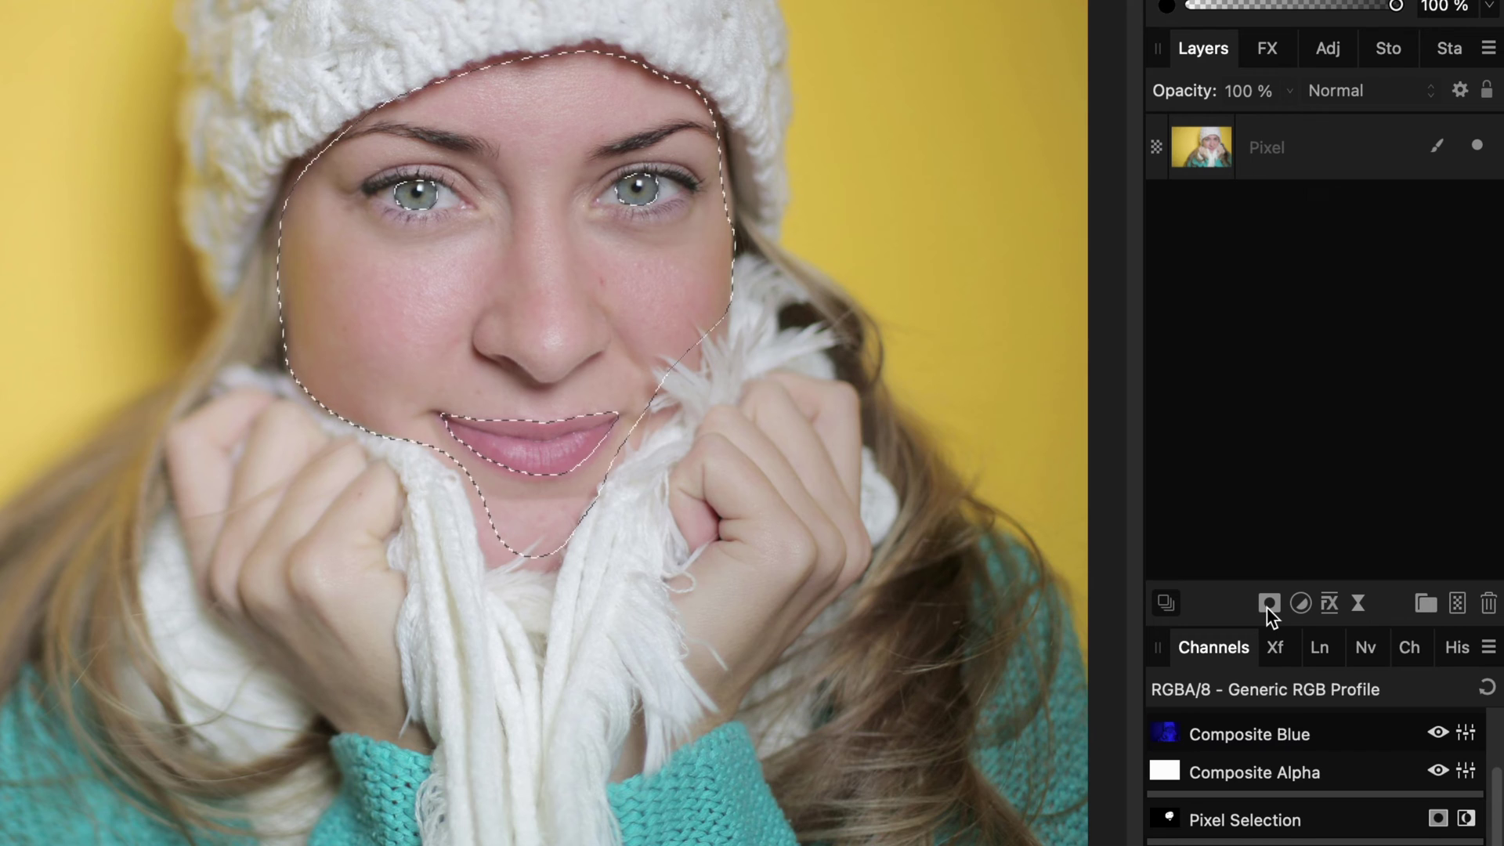
{"action": "left_click", "coordinate": [1267, 603]}
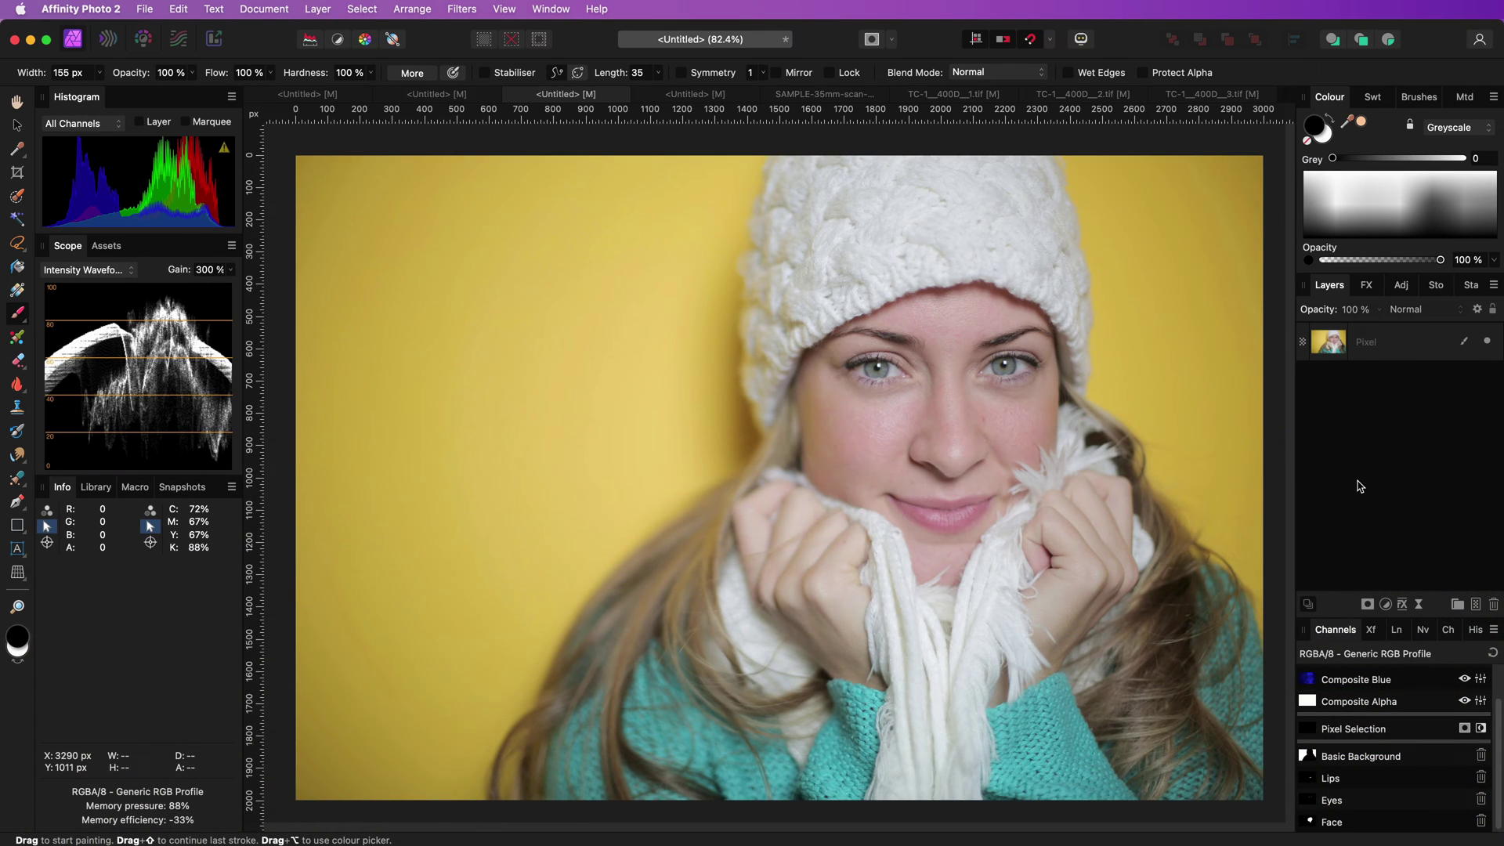
- Flood-select the yellow background and invert the selection onto the woman
{"action": "key", "text": "w"}
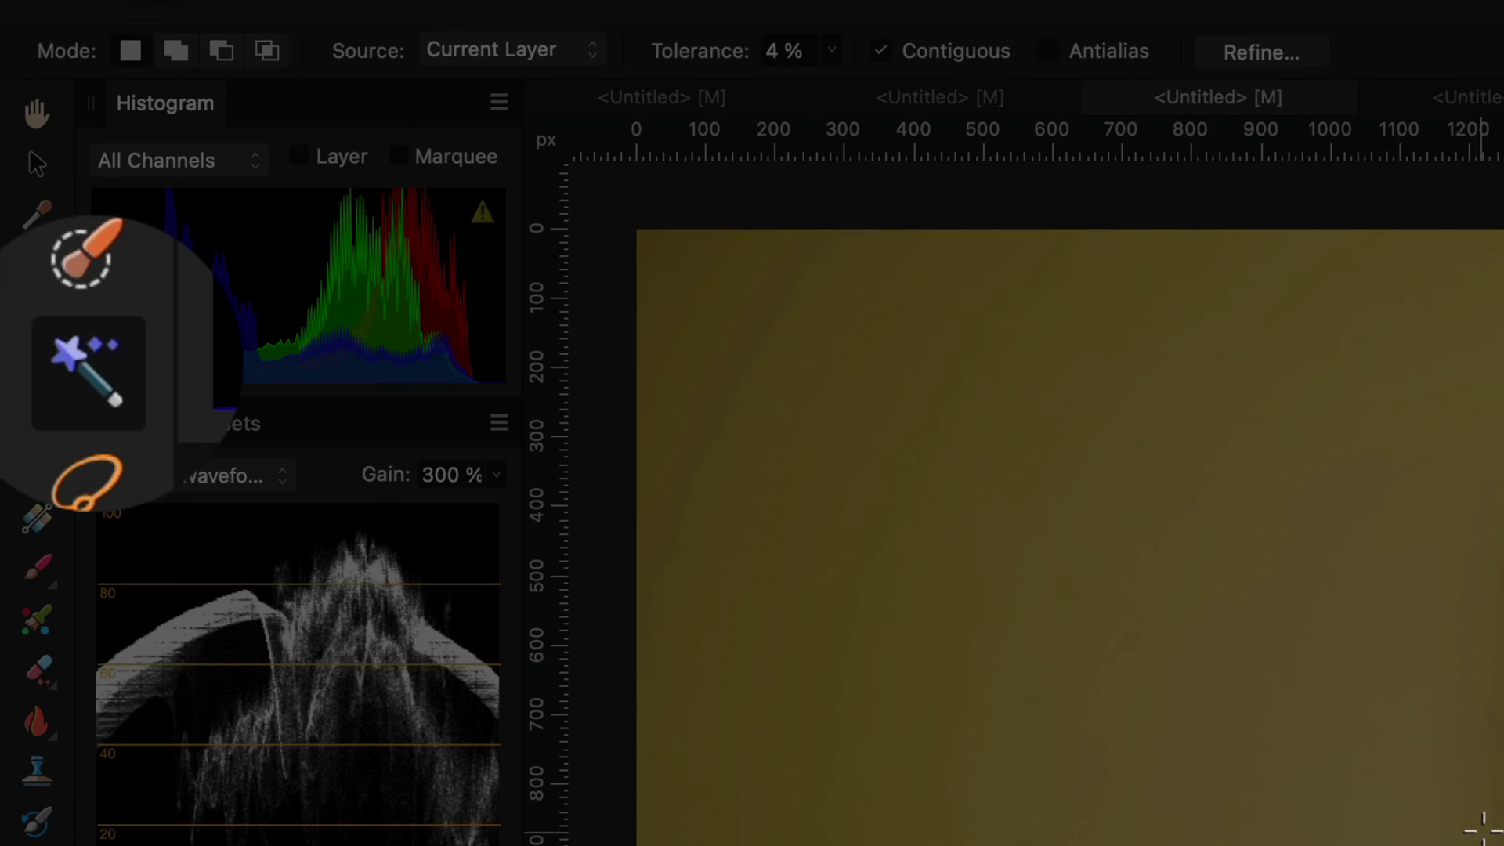
{"action": "left_click_drag", "start_coordinate": [655, 426], "coordinate": [517, 392]}
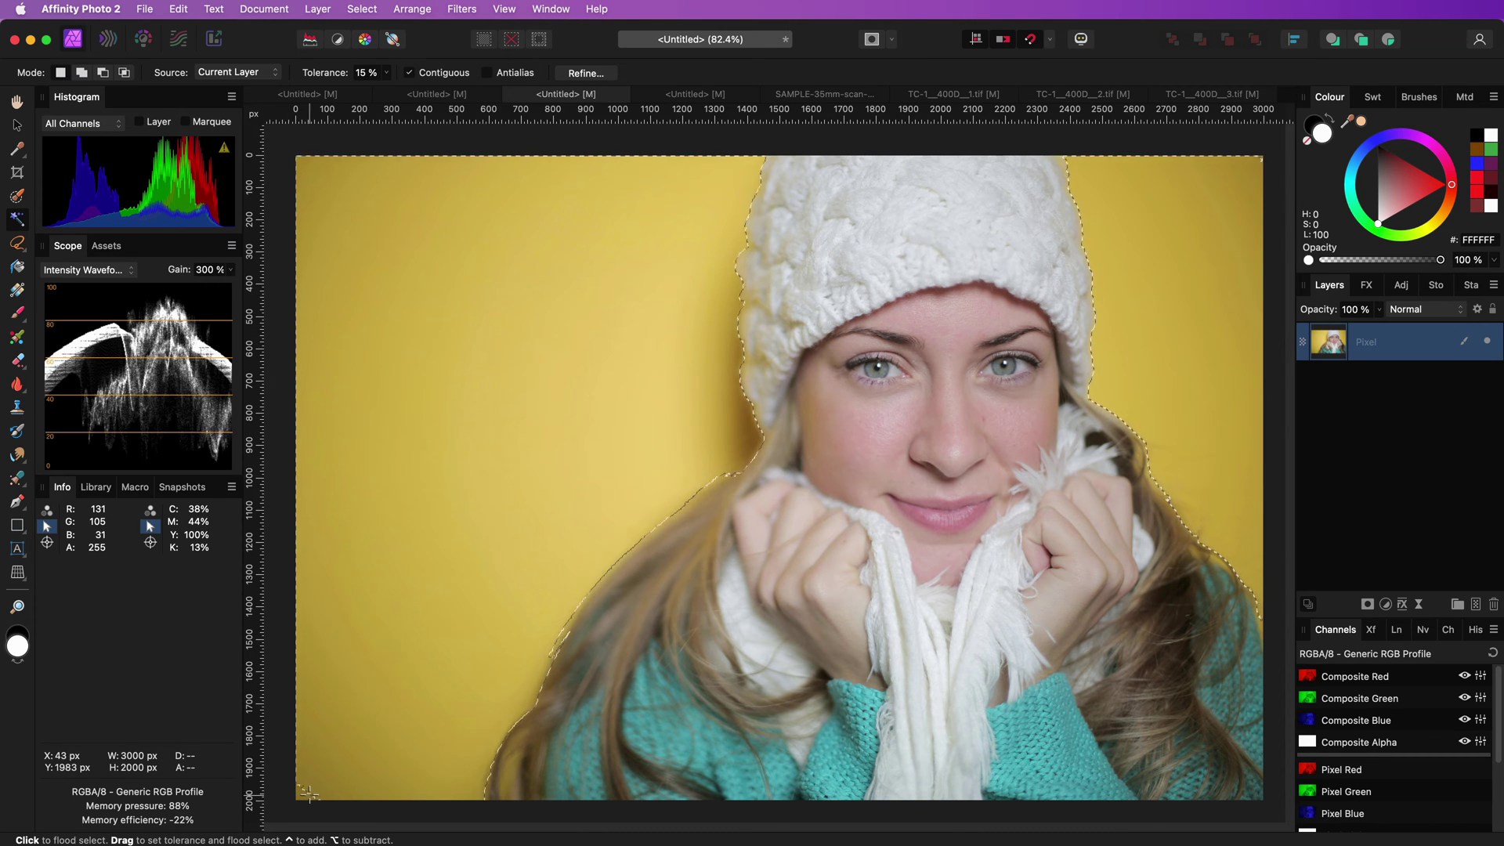
{"action": "left_click", "coordinate": [362, 9]}
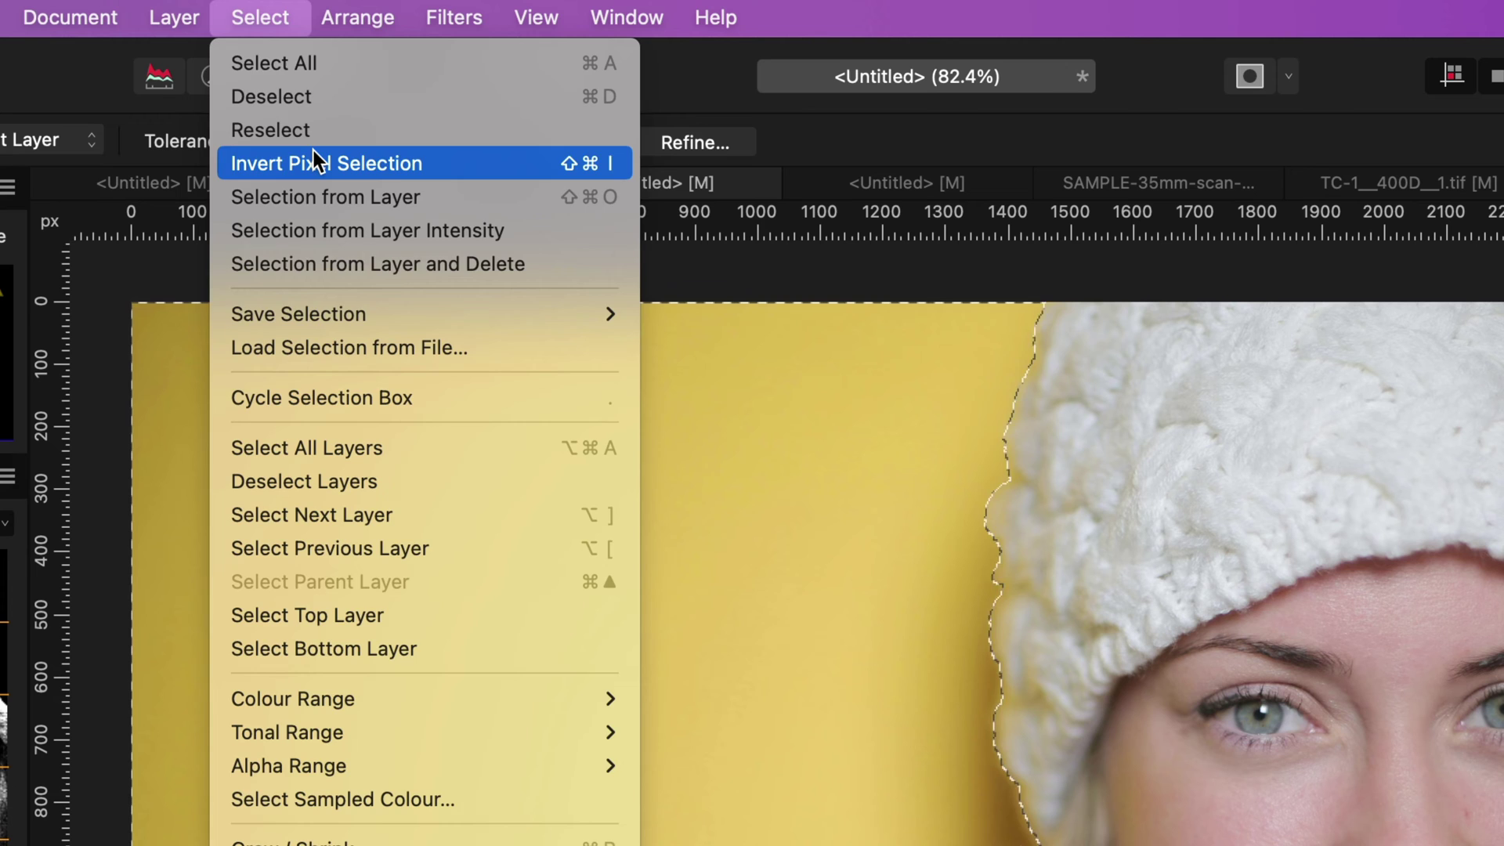
{"action": "left_click", "coordinate": [314, 155]}
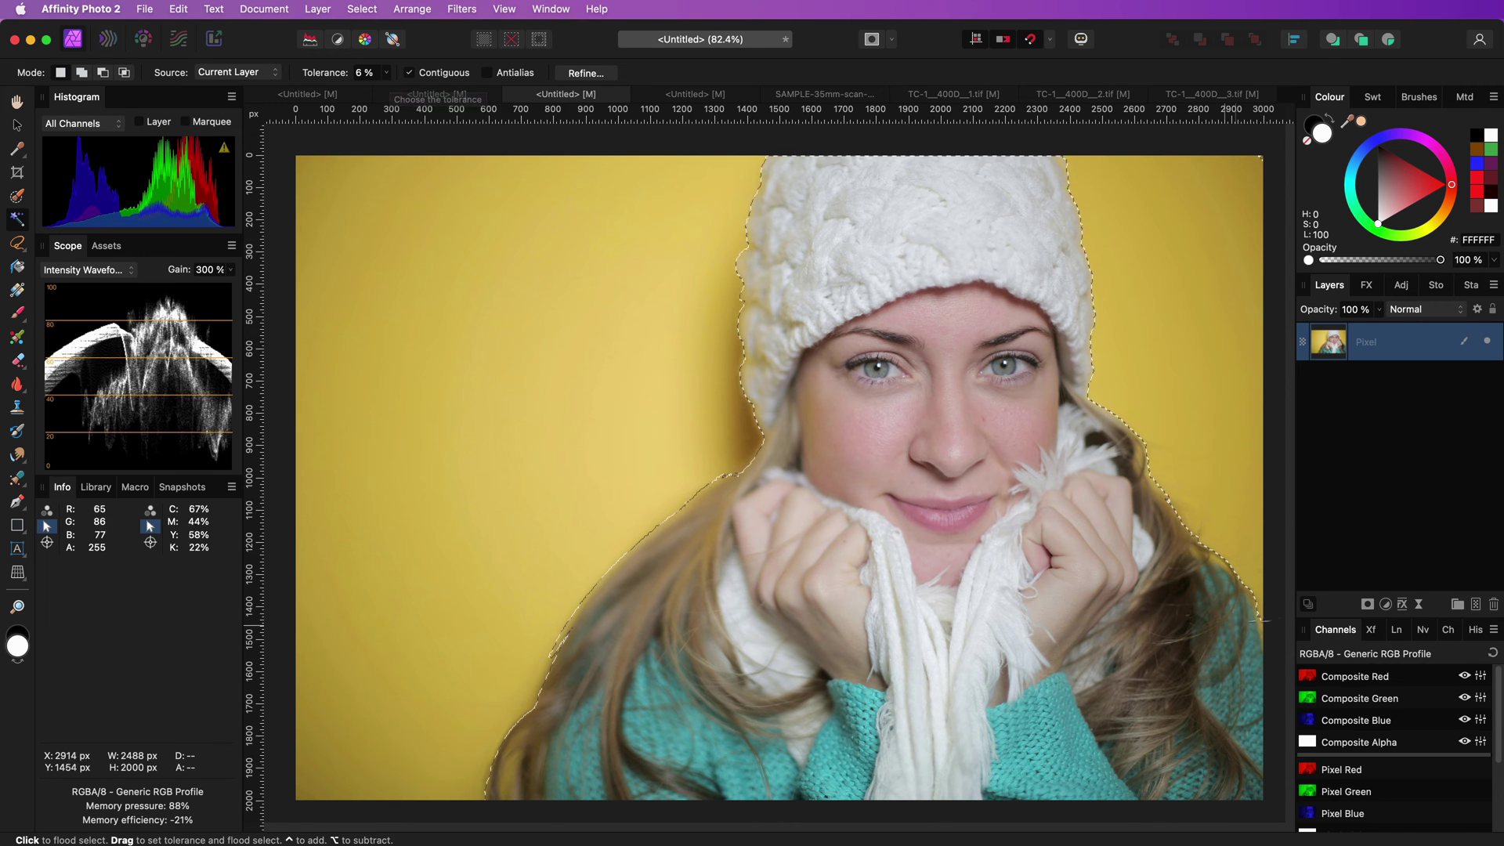
- Refine the selection and output it as a new layer with mask
{"action": "left_click", "coordinate": [1367, 604]}
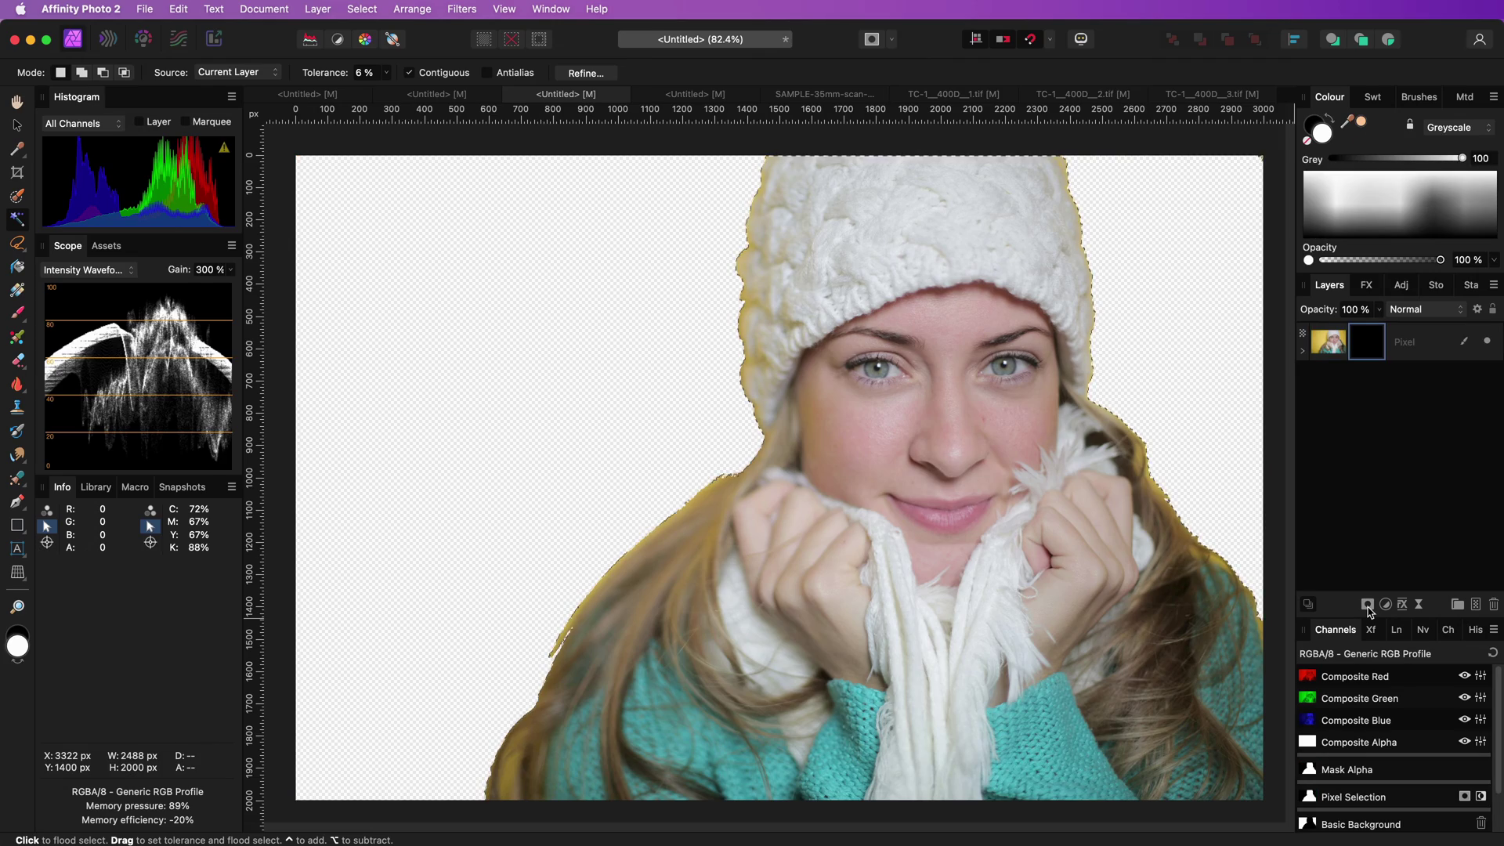
{"action": "key", "text": "super+z"}
{"action": "left_click", "coordinate": [604, 76]}
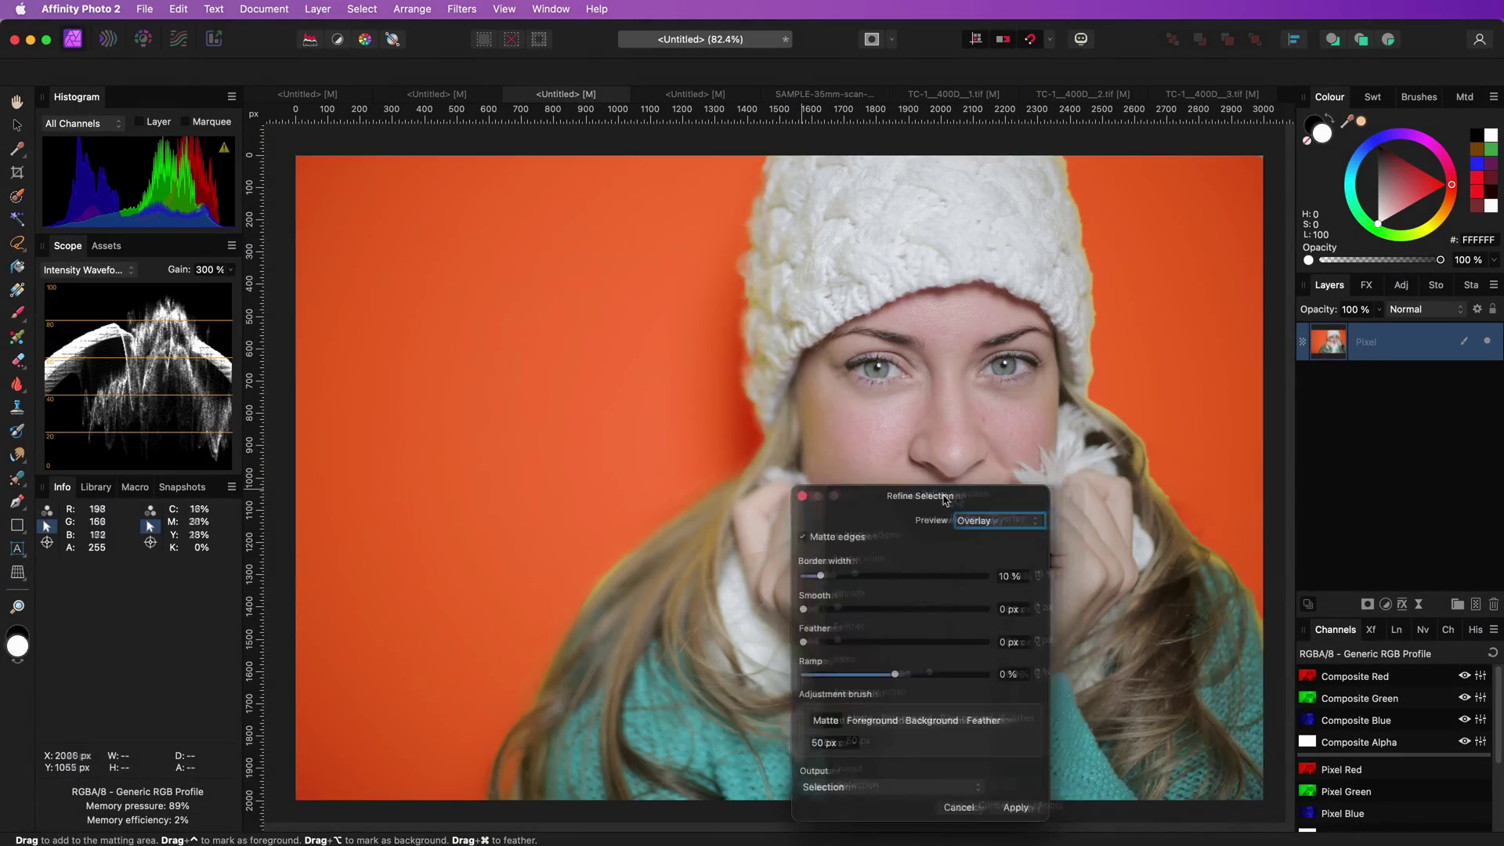
{"action": "left_click", "coordinate": [1132, 766]}
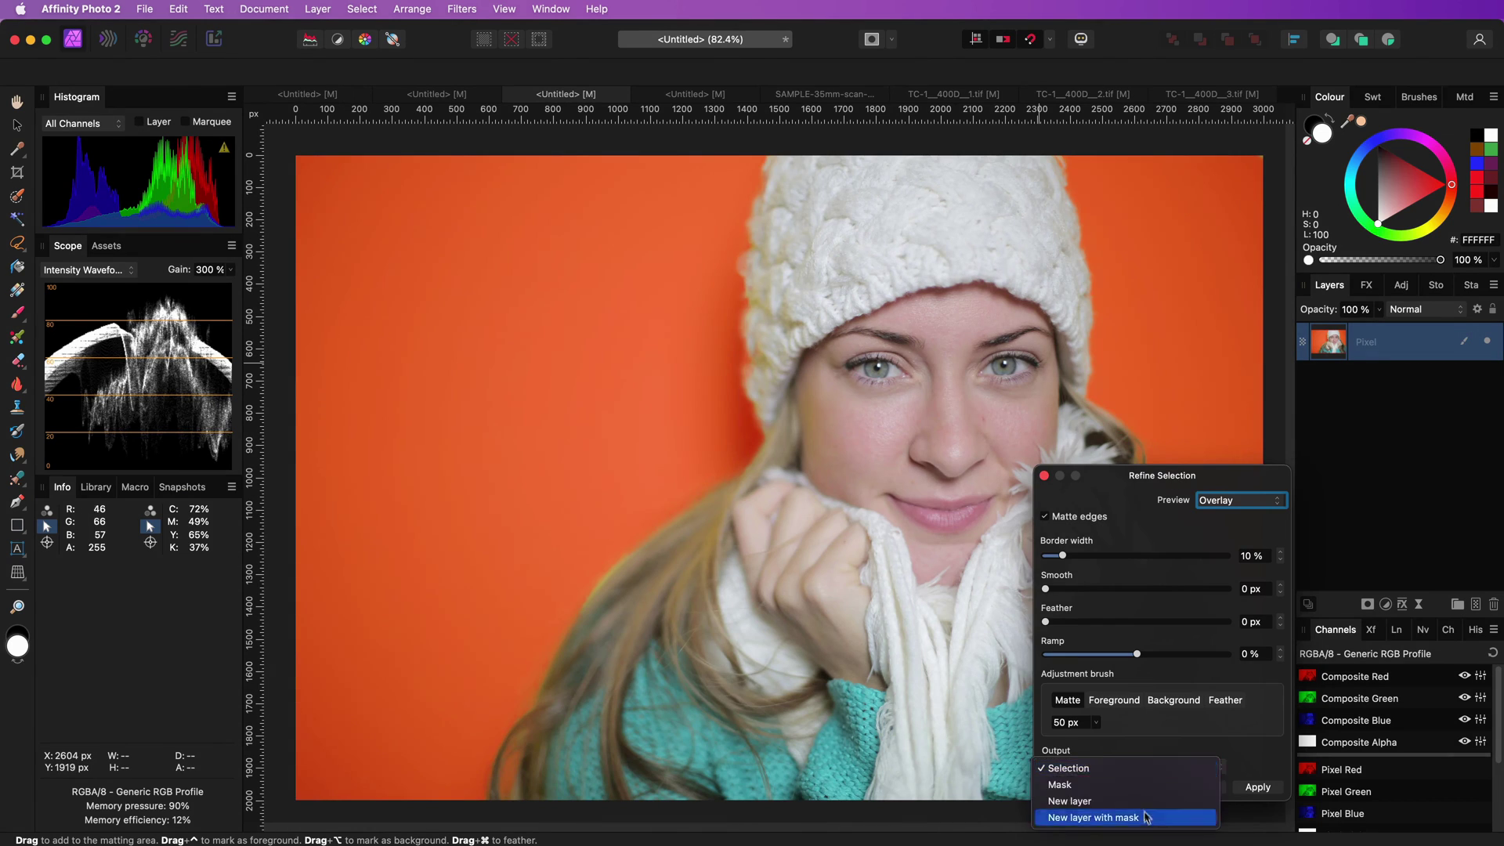
{"action": "left_click", "coordinate": [1096, 815]}
{"action": "key", "text": "Return"}
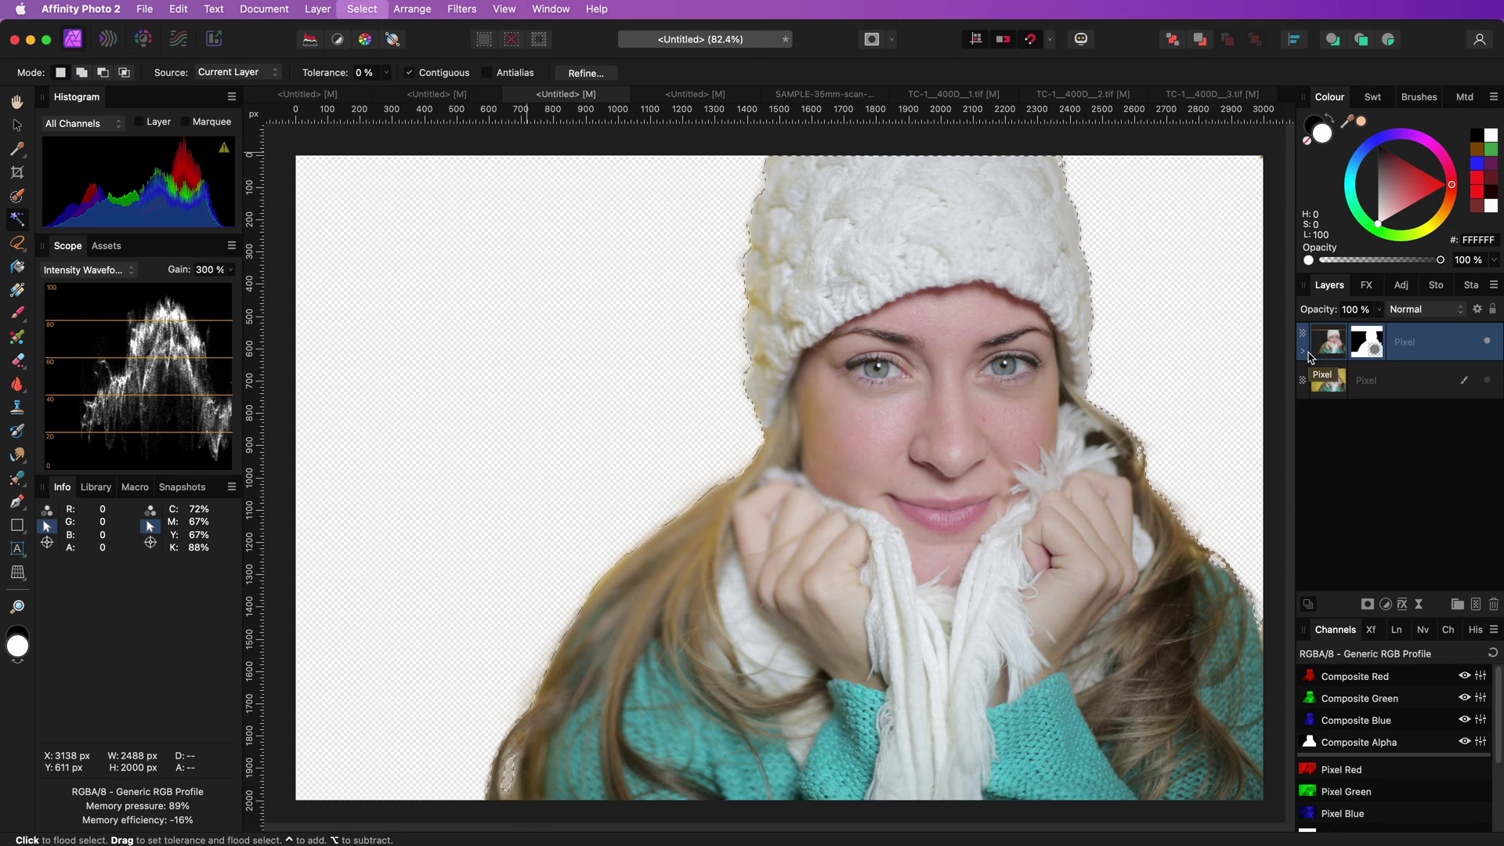
- Save the cut-out layer's Mask Alpha as a spare channel named 'Subject'
{"action": "left_click", "coordinate": [1304, 352]}
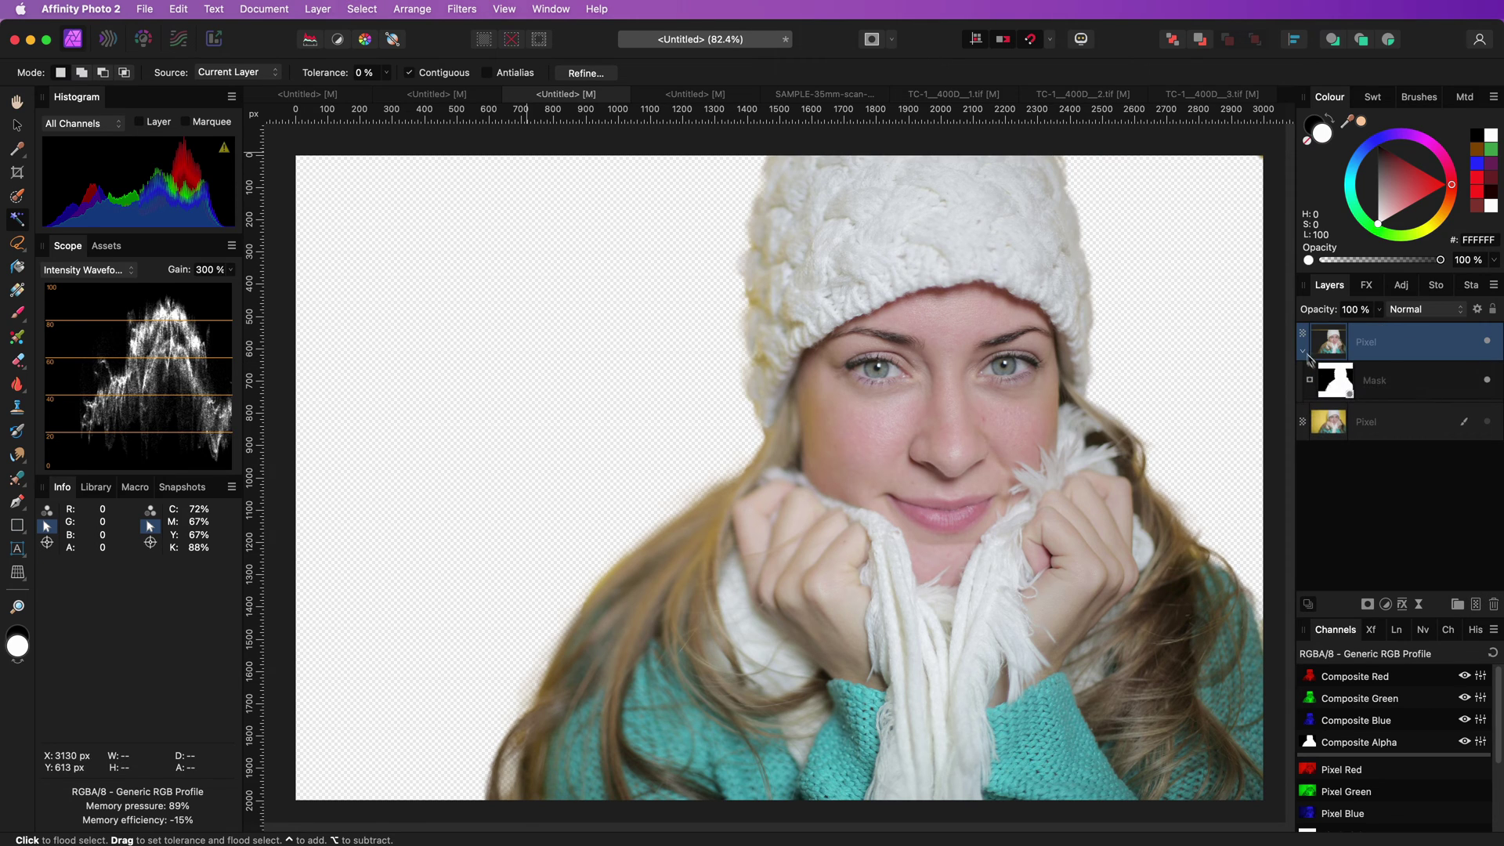
{"action": "left_click", "coordinate": [1329, 387]}
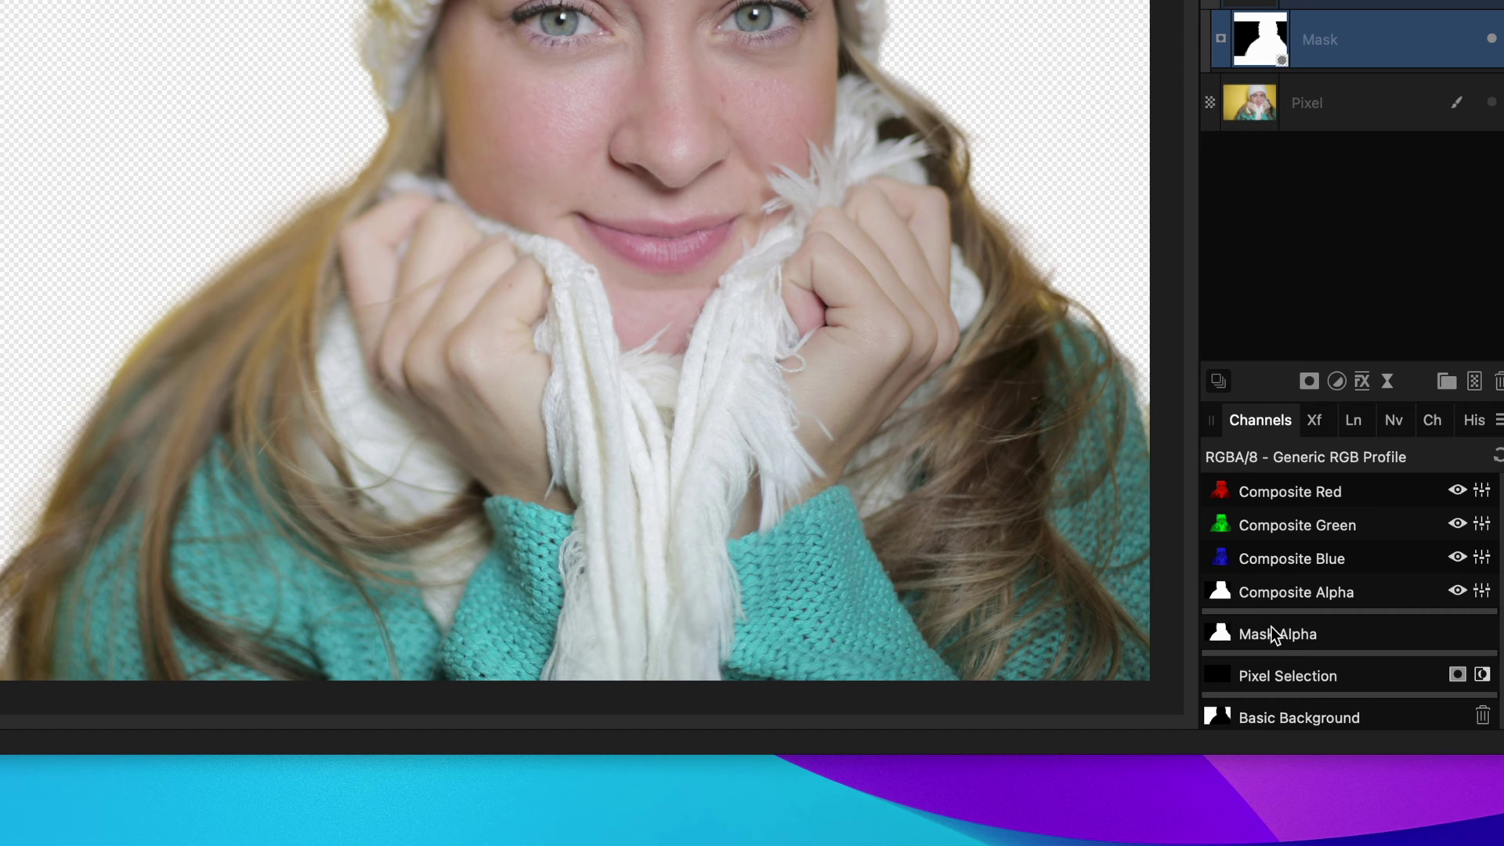
{"action": "right_click", "coordinate": [1341, 768]}
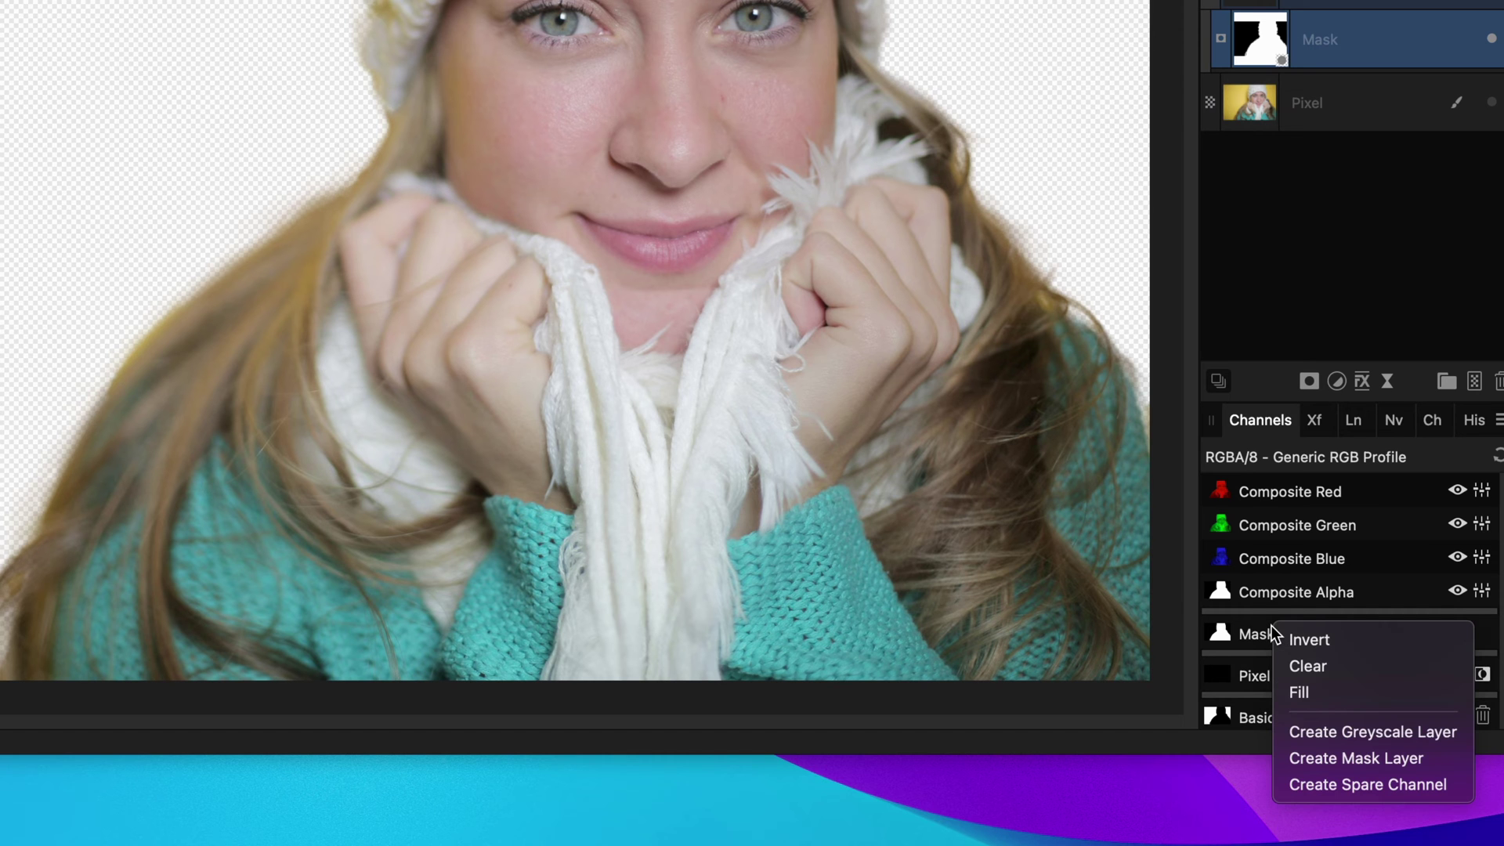
{"action": "left_click", "coordinate": [1375, 783]}
{"action": "right_click", "coordinate": [1335, 714]}
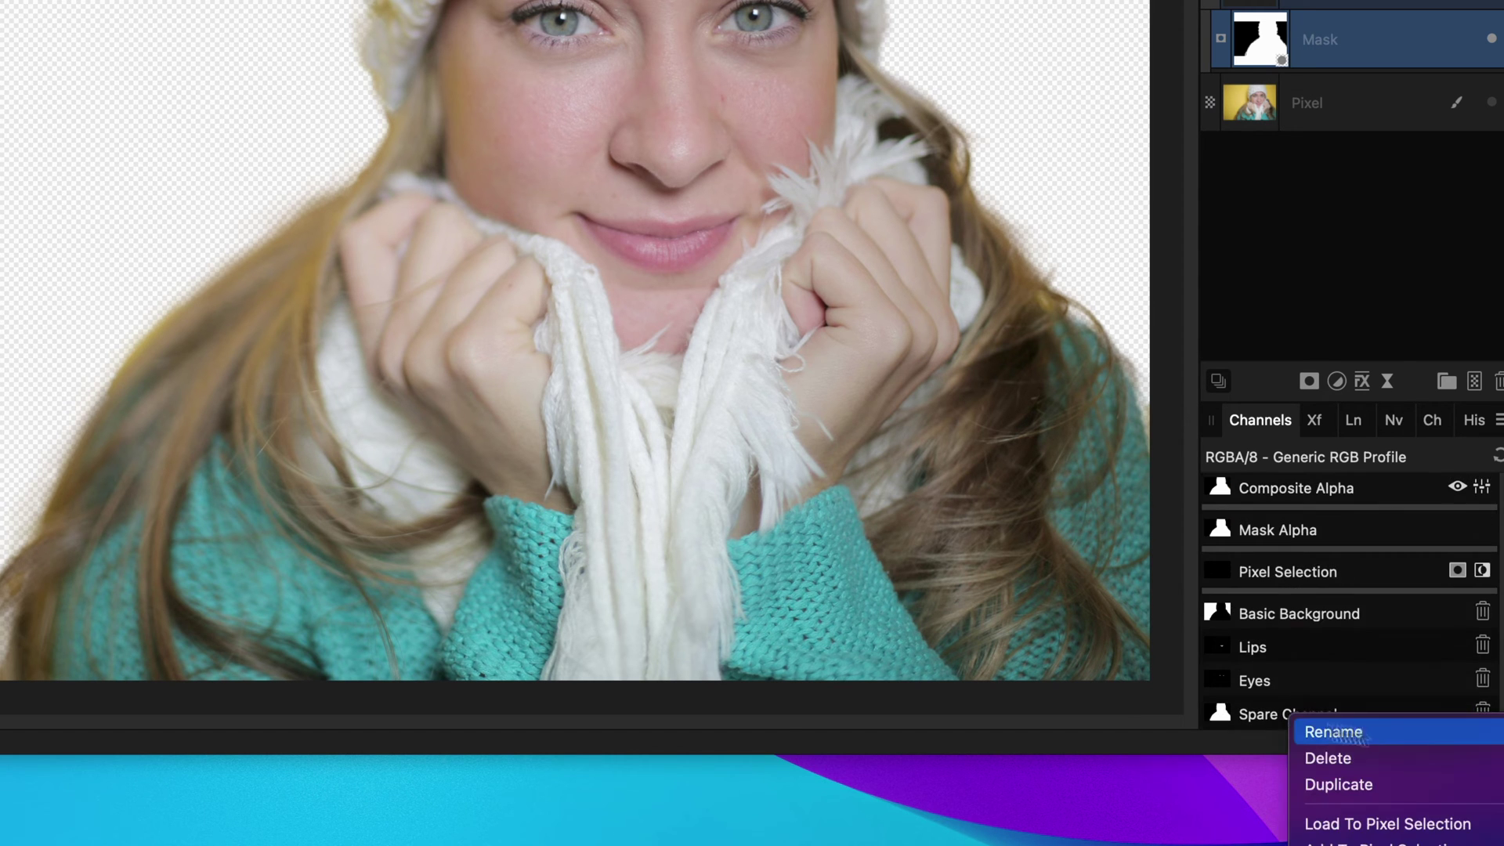
{"action": "left_click", "coordinate": [1351, 733]}
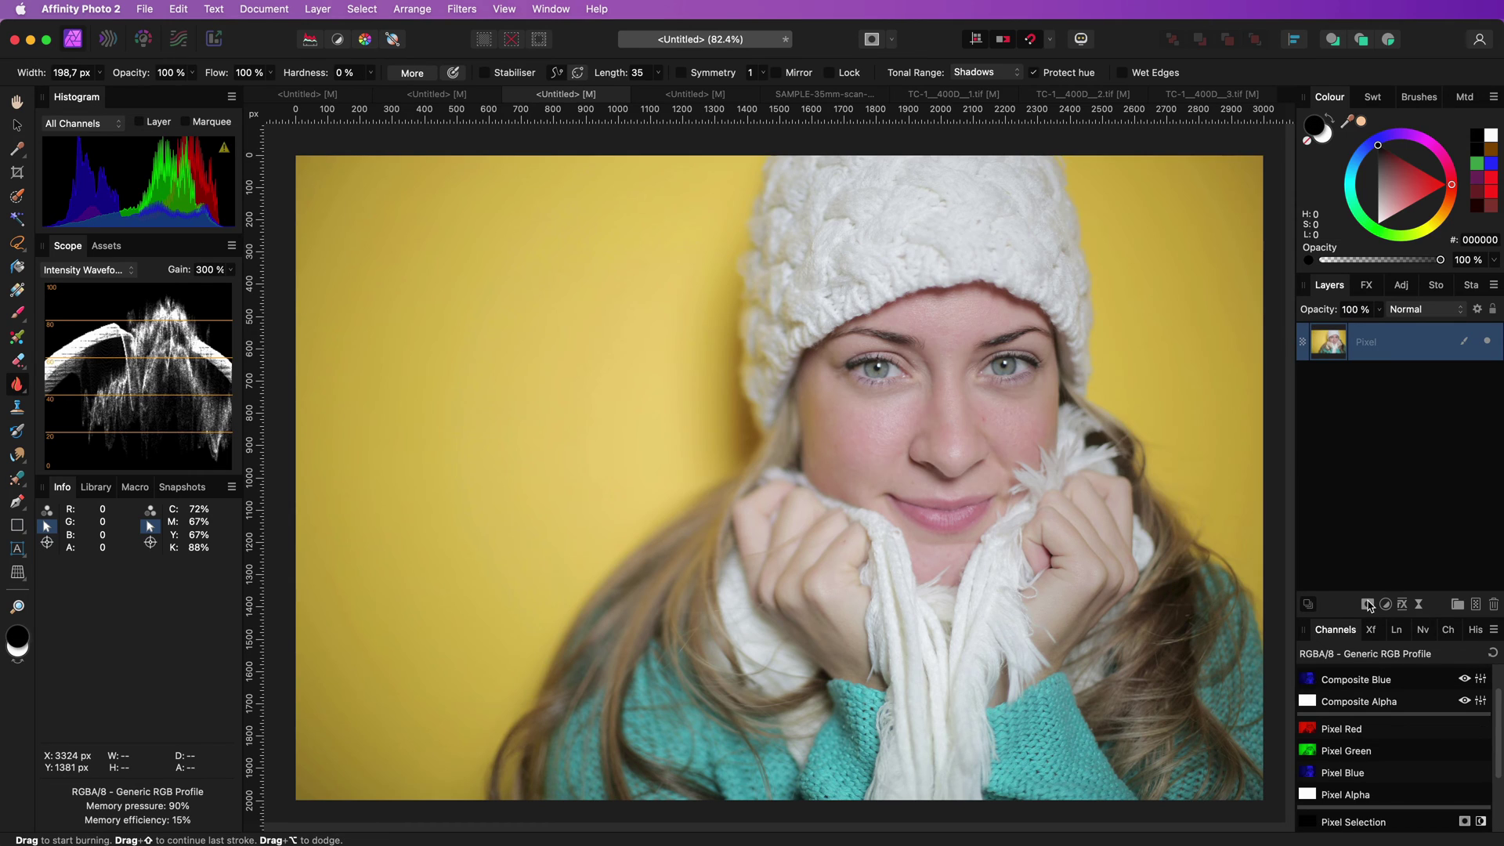
{"action": "left_click", "coordinate": [1367, 605]}
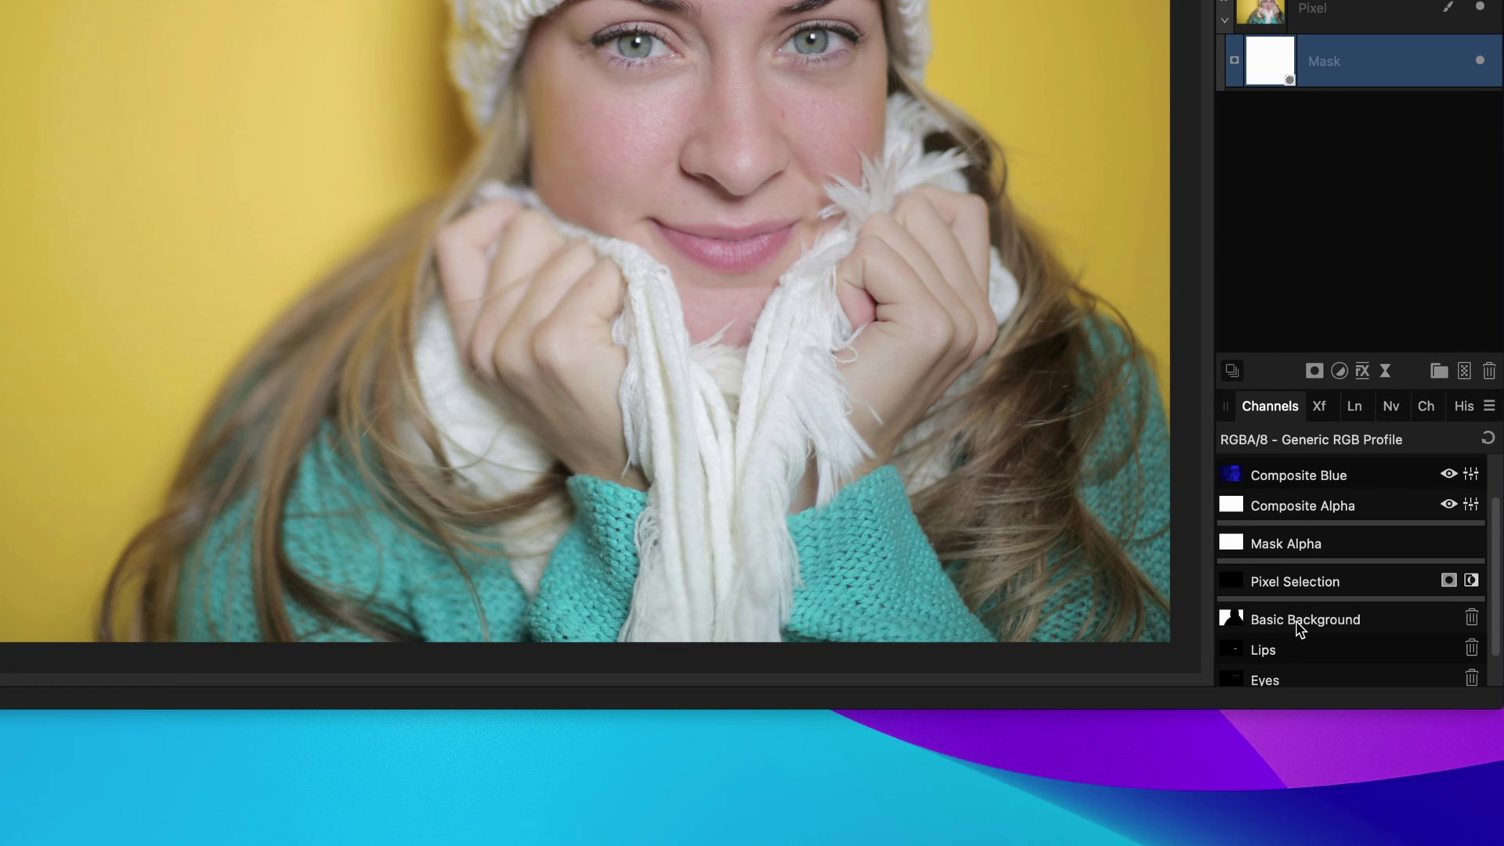
{"action": "right_click", "coordinate": [1295, 621]}
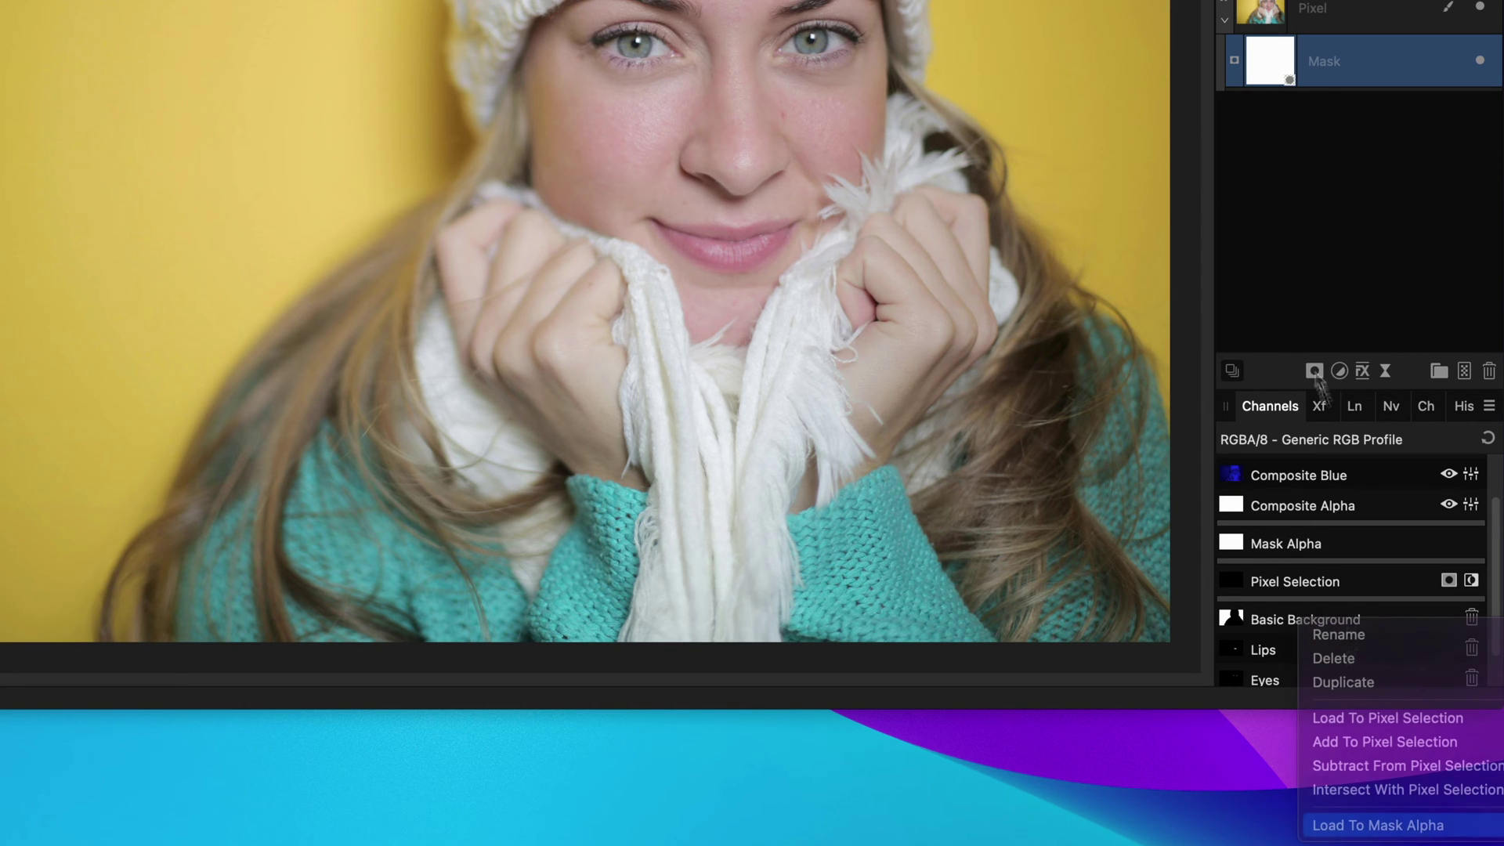
- Load the Basic Background channel to Mask Alpha and select the Pixel layer's mask
{"action": "left_click", "coordinate": [1329, 826]}
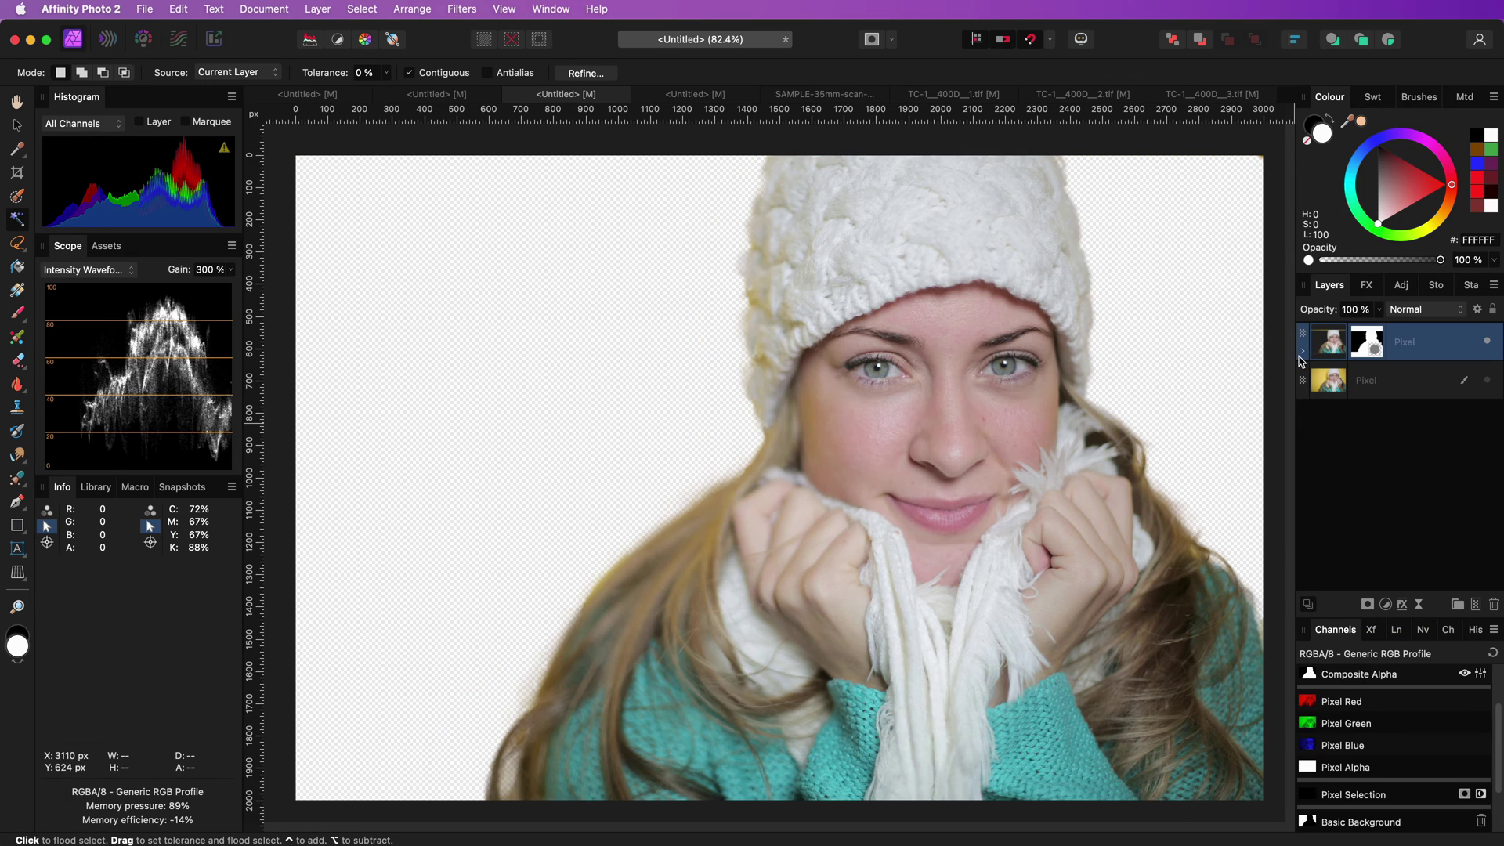
{"action": "left_click", "coordinate": [1301, 352]}
{"action": "left_click", "coordinate": [1334, 382]}
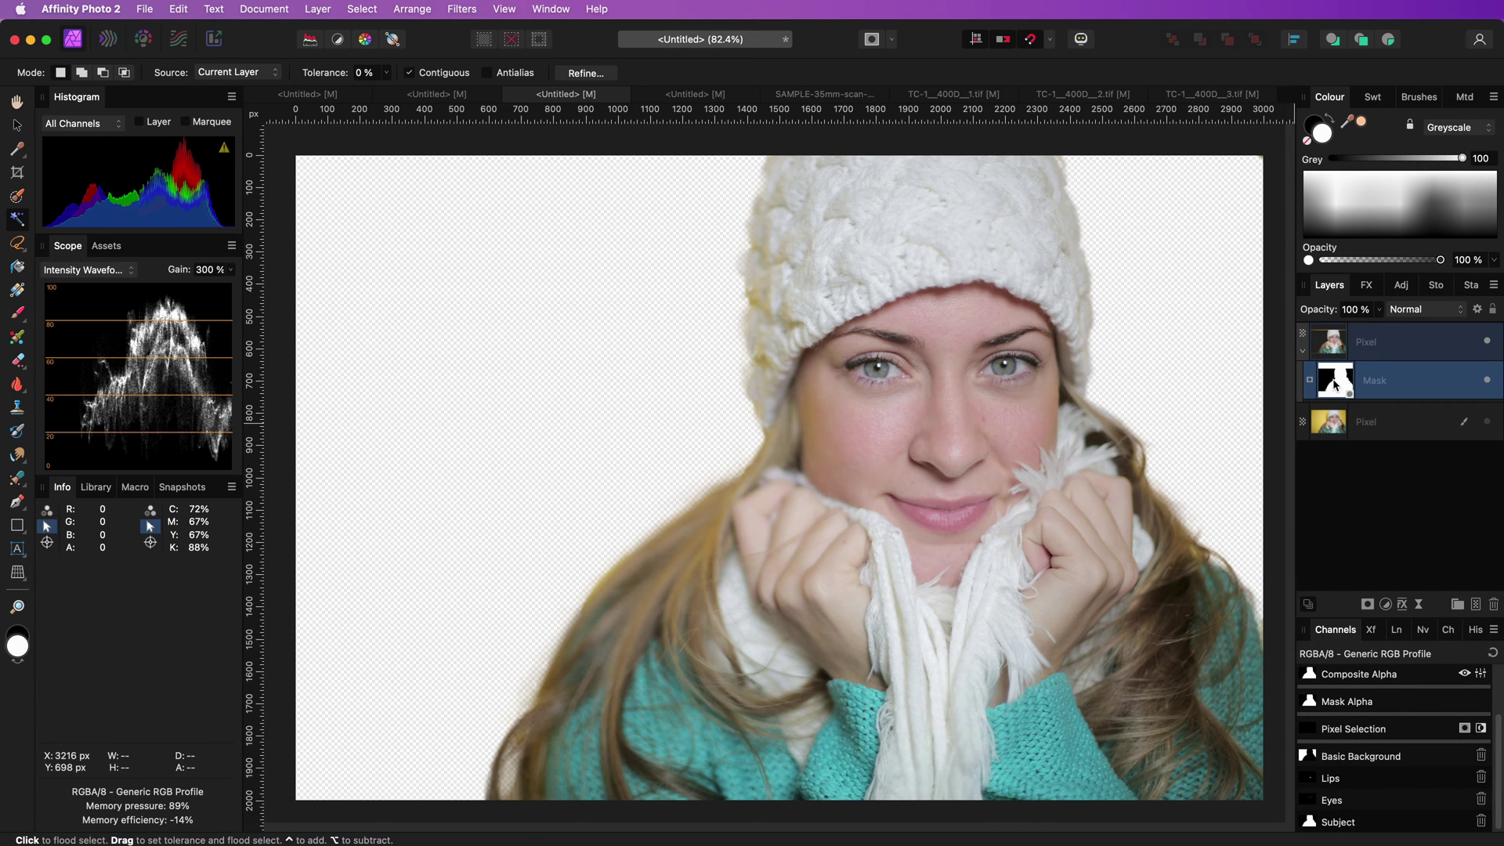
- Show the mask alone and darken its grey left-edge fringe with the Burn Brush
{"action": "left_click", "coordinate": [1335, 384], "text": "alt"}
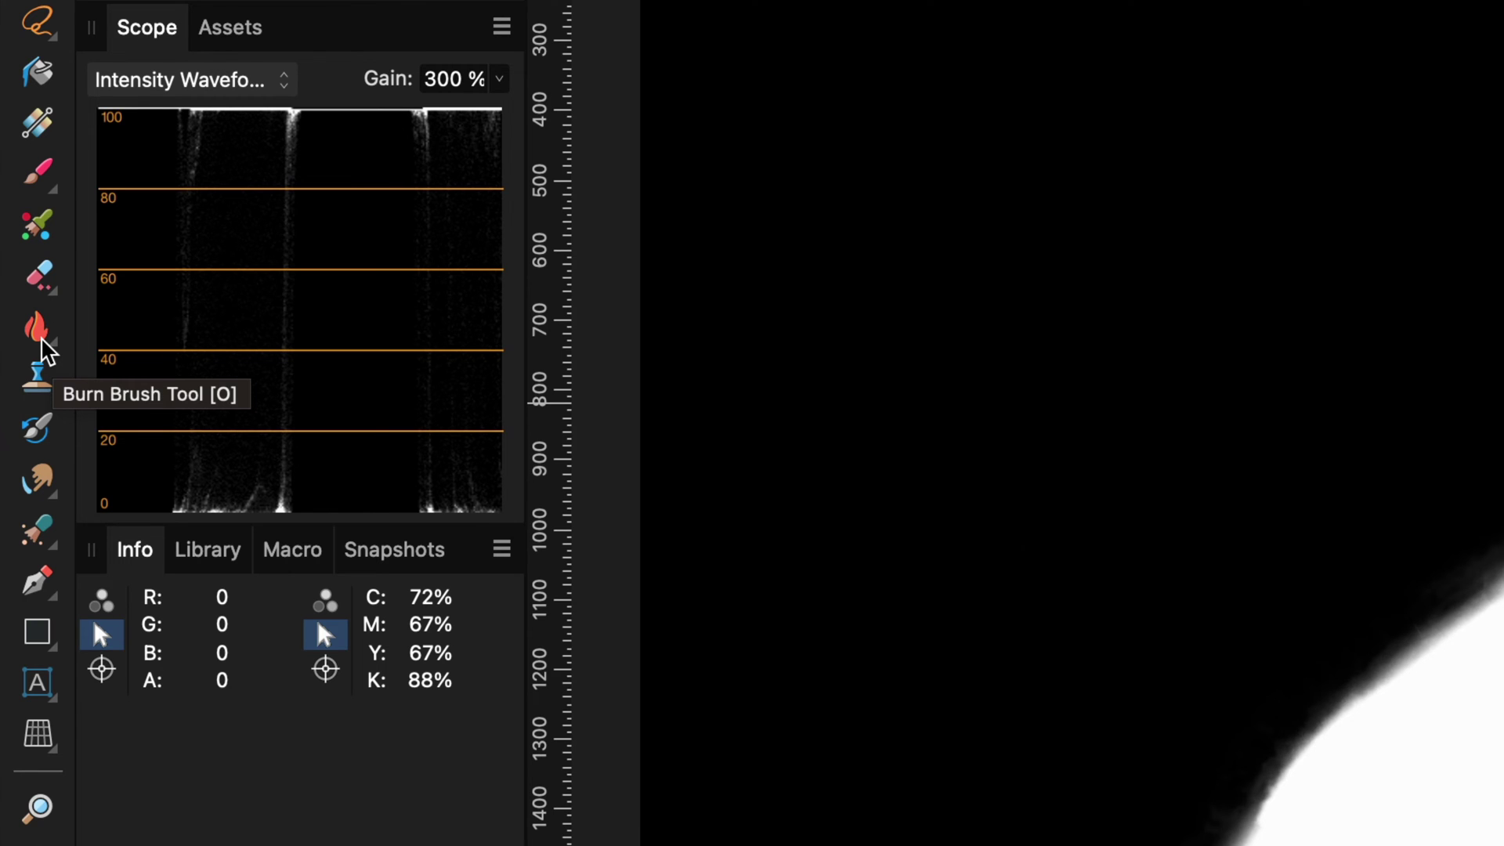
{"action": "left_click", "coordinate": [44, 343]}
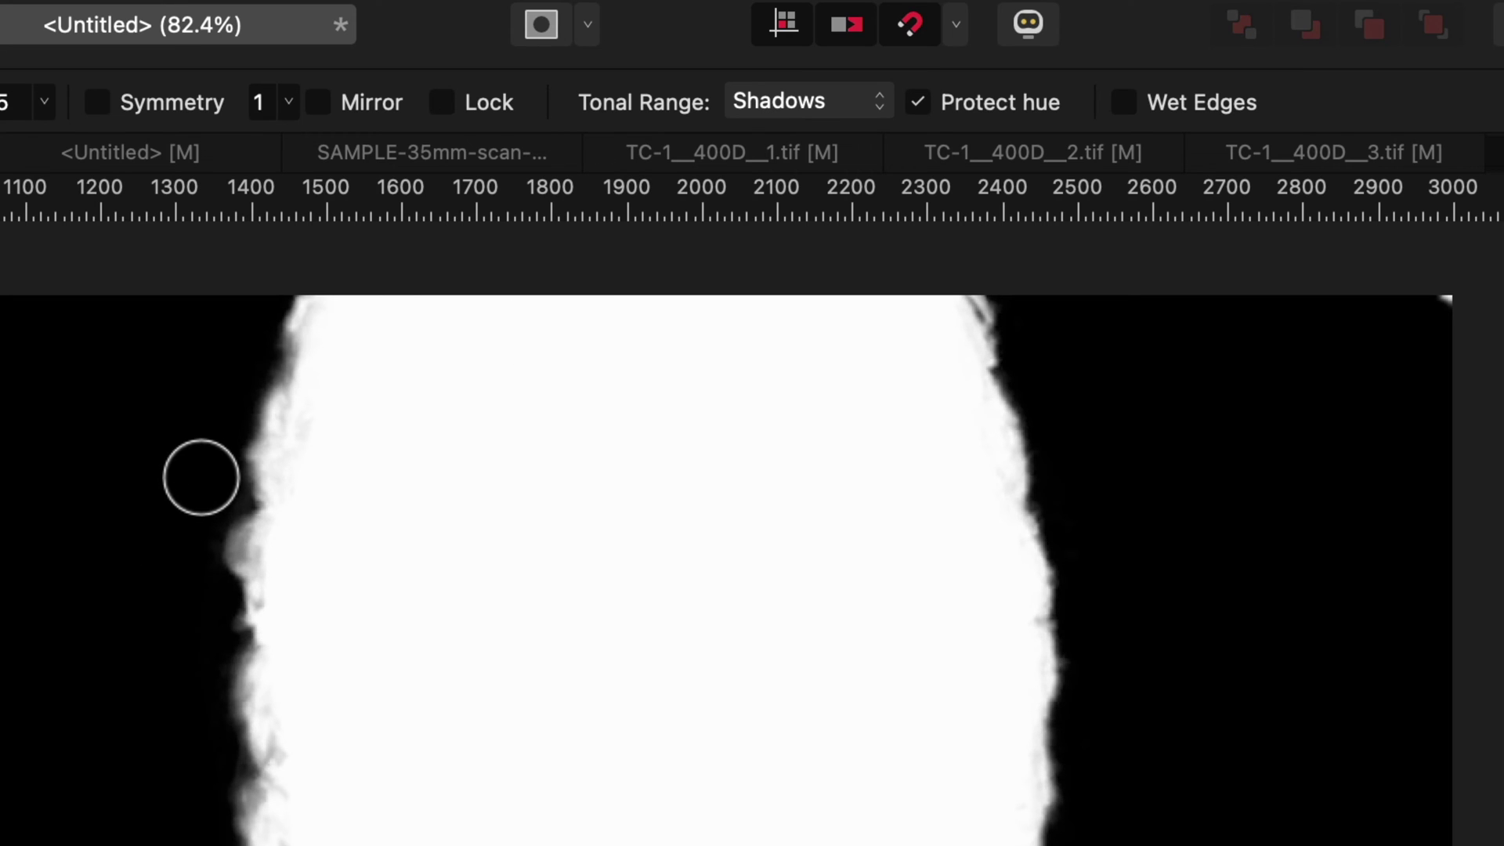
{"action": "mouse_move", "coordinate": [201, 473]}
{"action": "left_mouse_down"}
{"action": "mouse_move", "coordinate": [208, 530]}
{"action": "mouse_move", "coordinate": [233, 547]}
{"action": "left_mouse_up"}
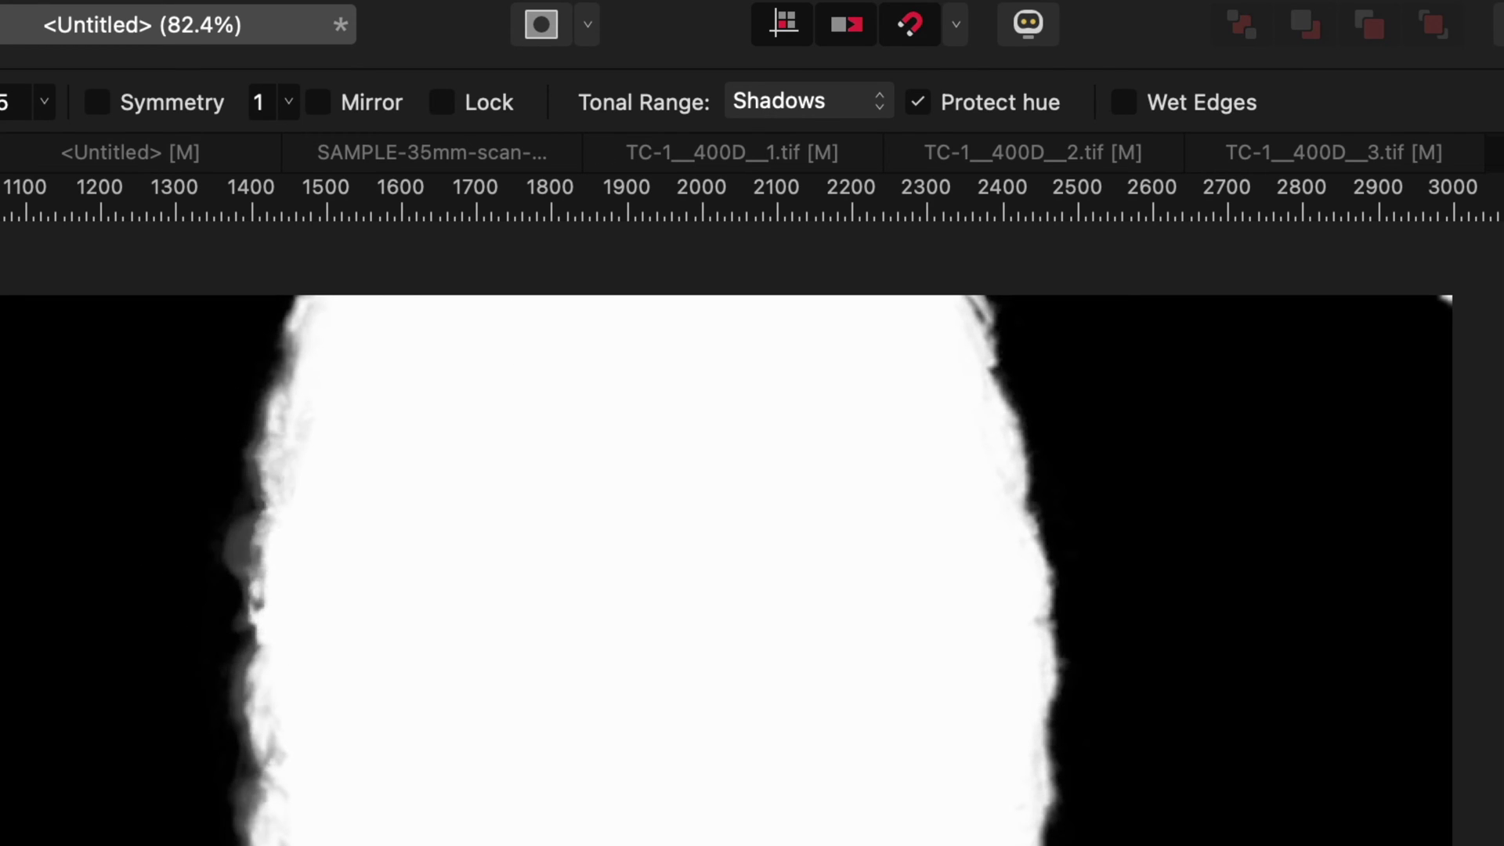
- Brighten the subject's mask edge with the Dodge Brush set to Highlights
{"action": "left_click", "coordinate": [56, 404]}
{"action": "left_click", "coordinate": [140, 420]}
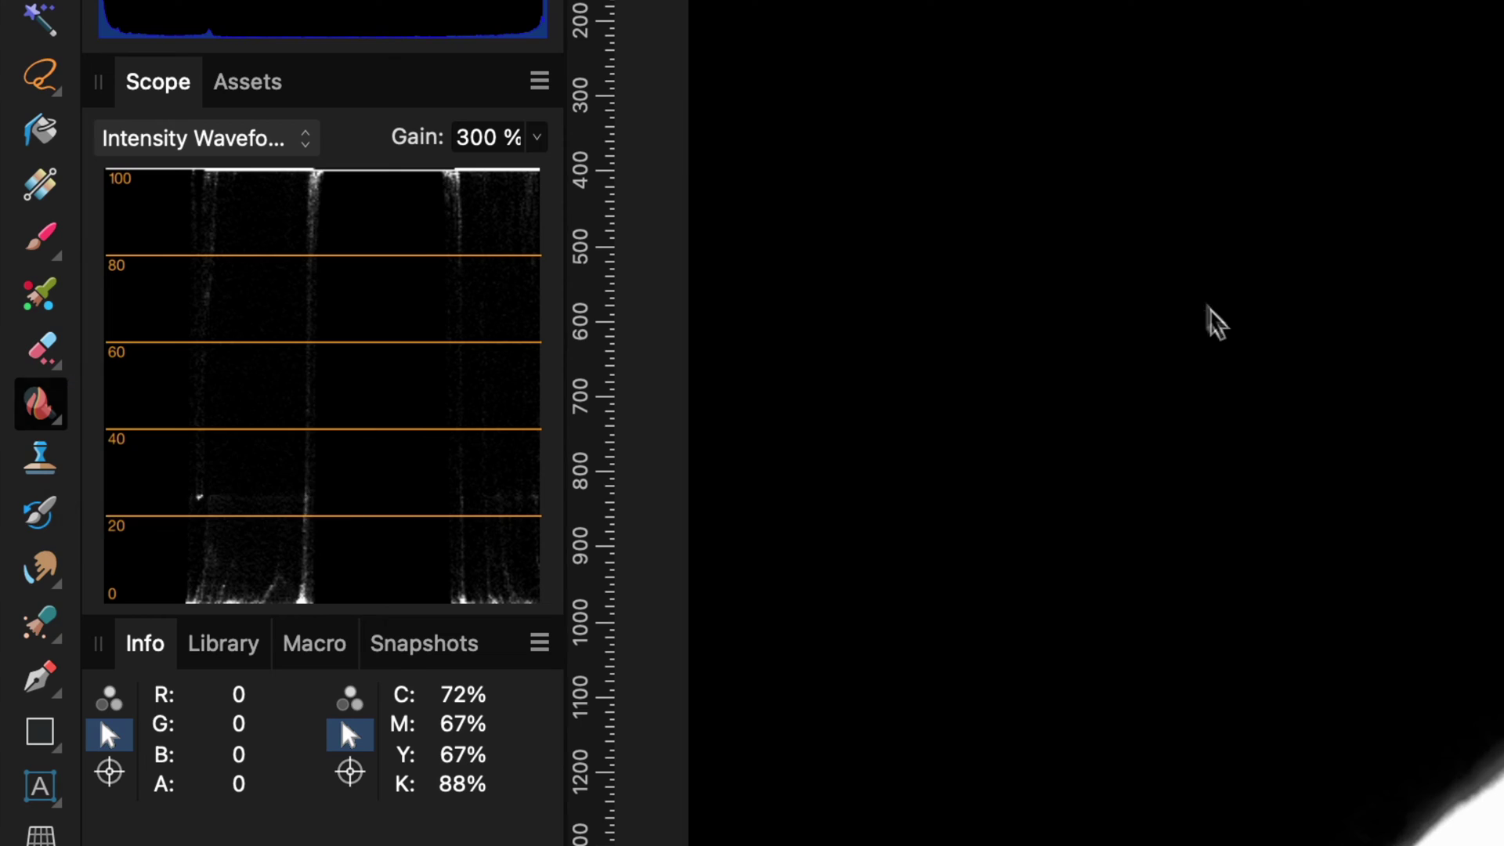
{"action": "left_click", "coordinate": [927, 128]}
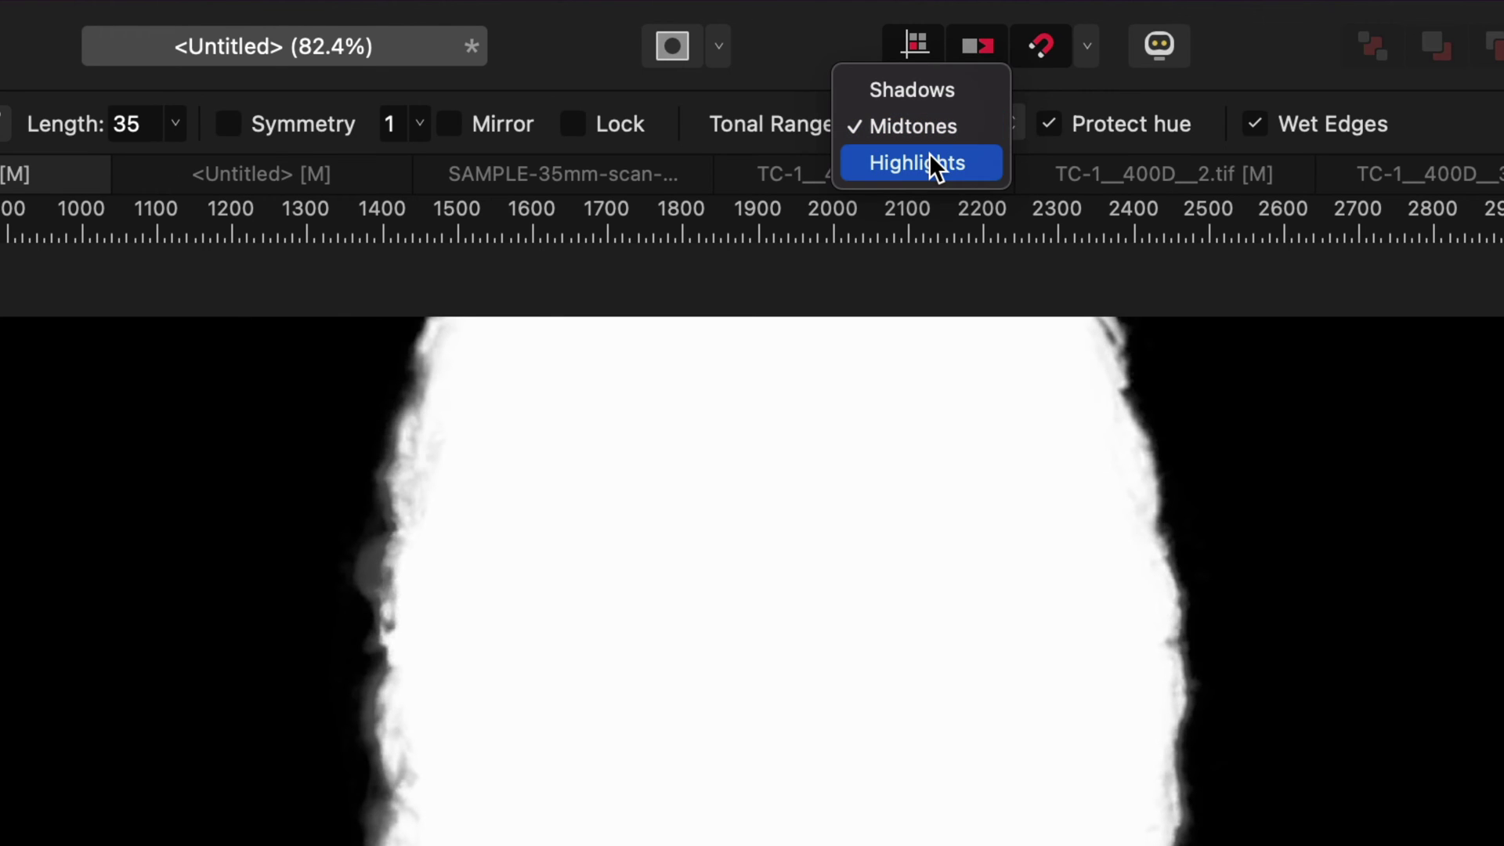
{"action": "left_click", "coordinate": [934, 165]}
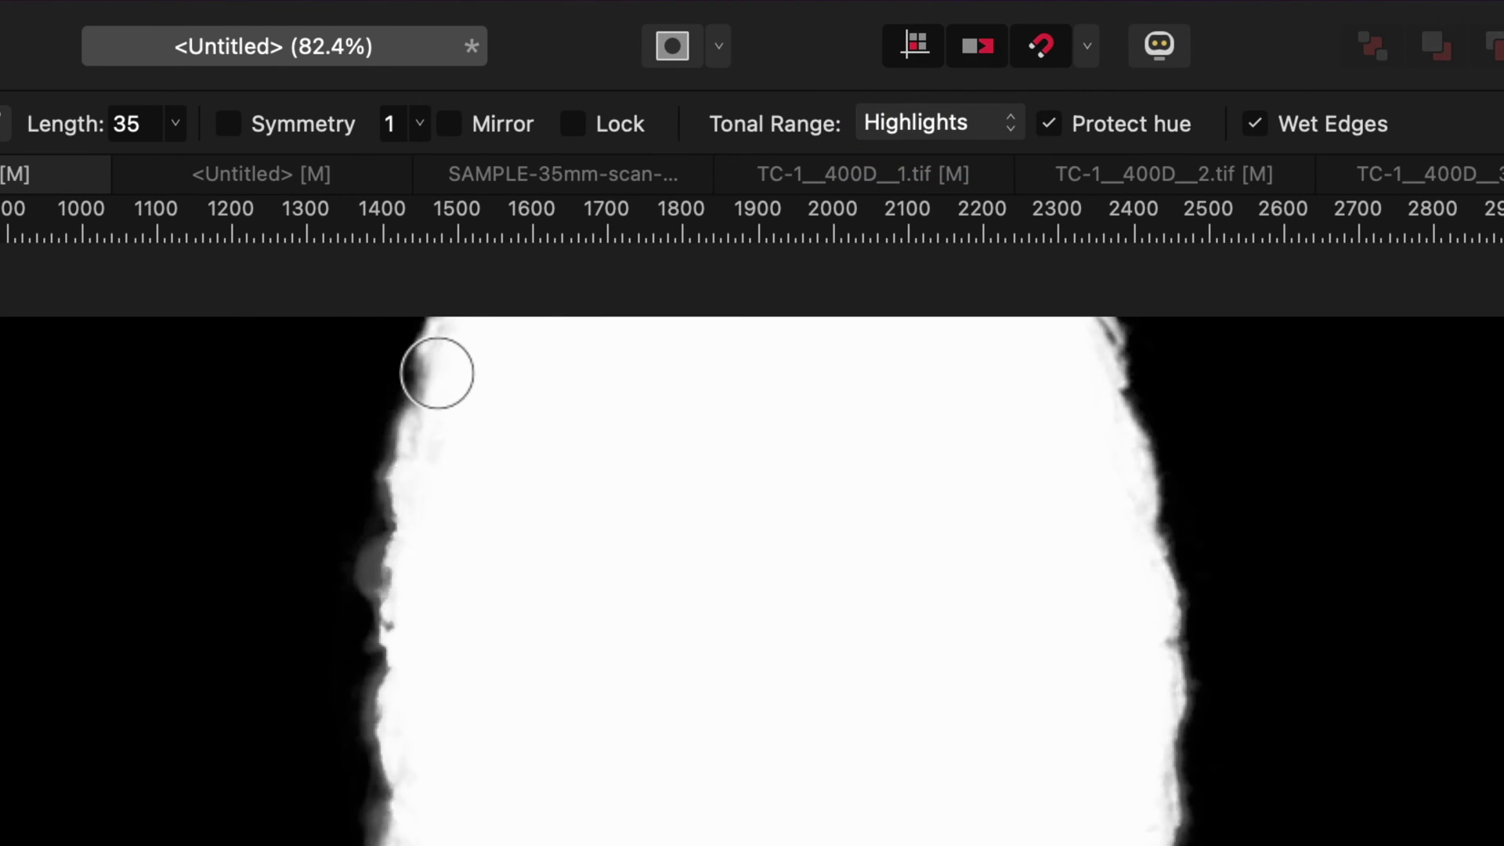
{"action": "left_click_drag", "start_coordinate": [437, 372], "coordinate": [402, 520]}
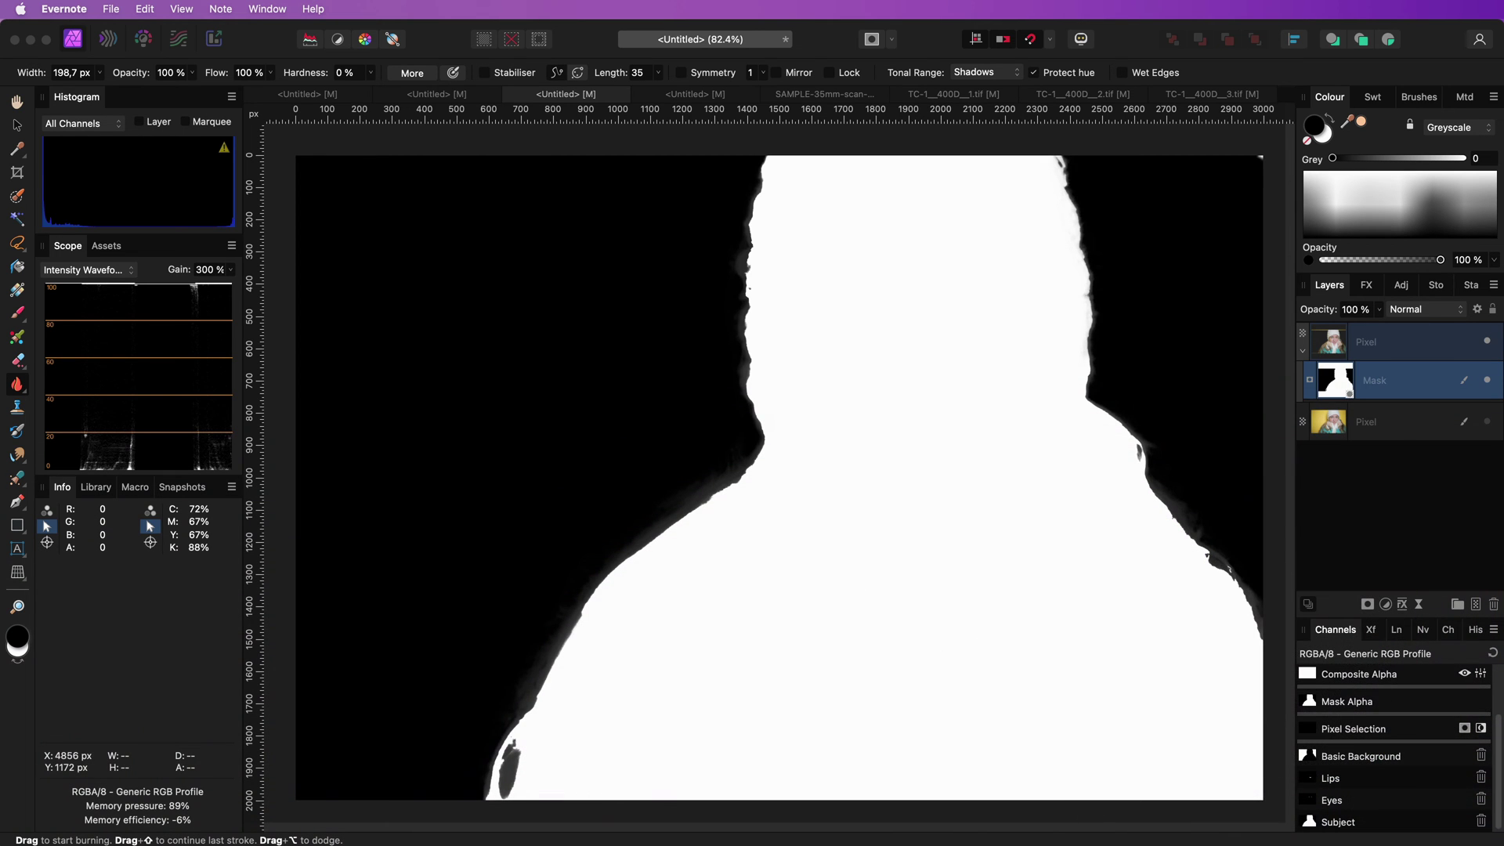
- Blur the mask with a 3.4 px Gaussian Blur
{"action": "left_click", "coordinate": [465, 13]}
{"action": "mouse_move", "coordinate": [473, 56]}
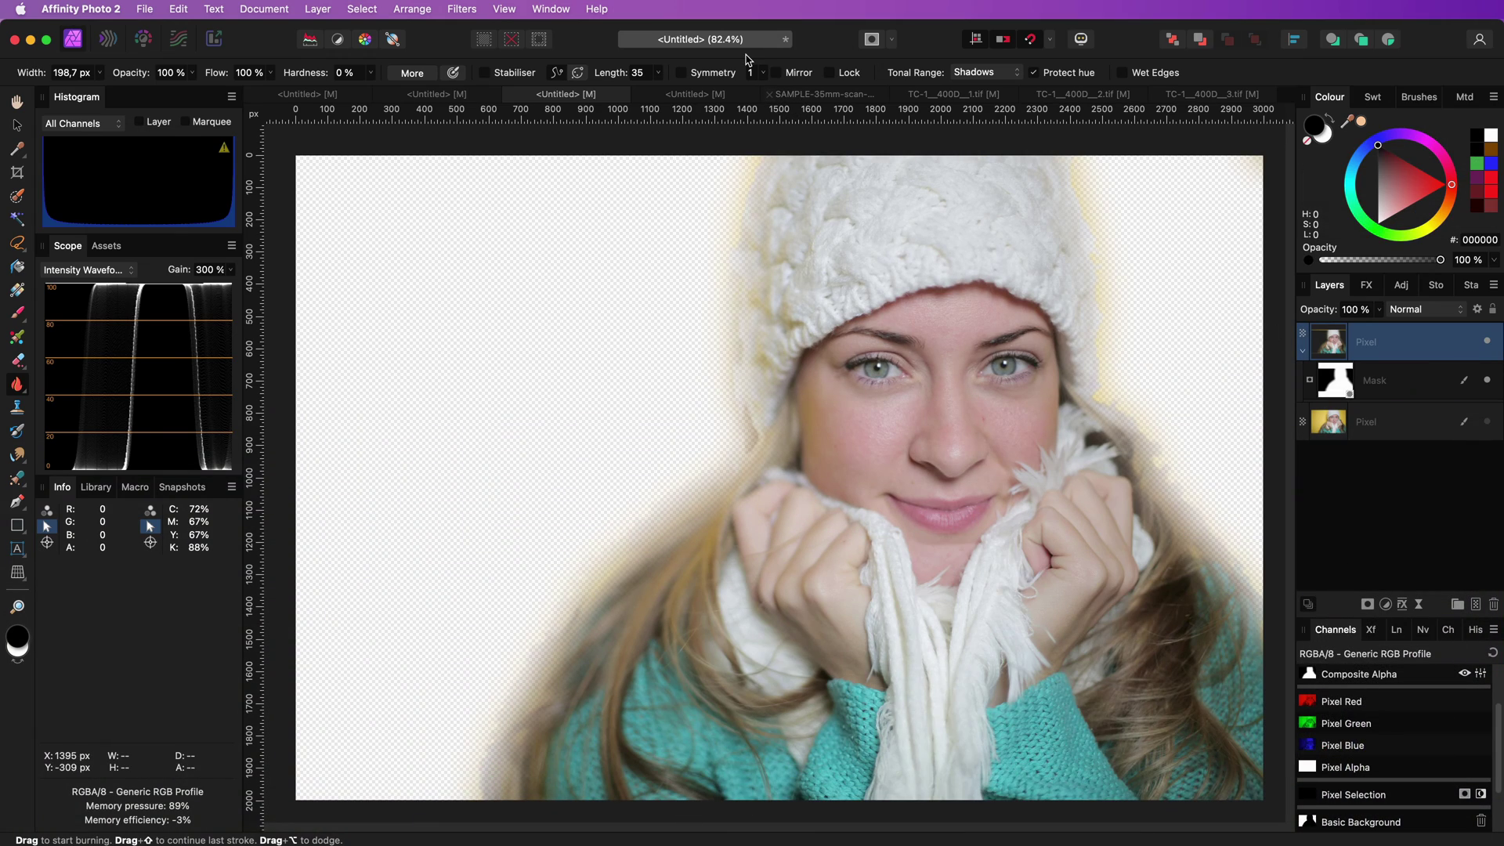
- Add a Levels adjustment nested under the mask, set to the Alpha channel
{"action": "left_click", "coordinate": [1384, 604]}
{"action": "left_click", "coordinate": [1412, 613]}
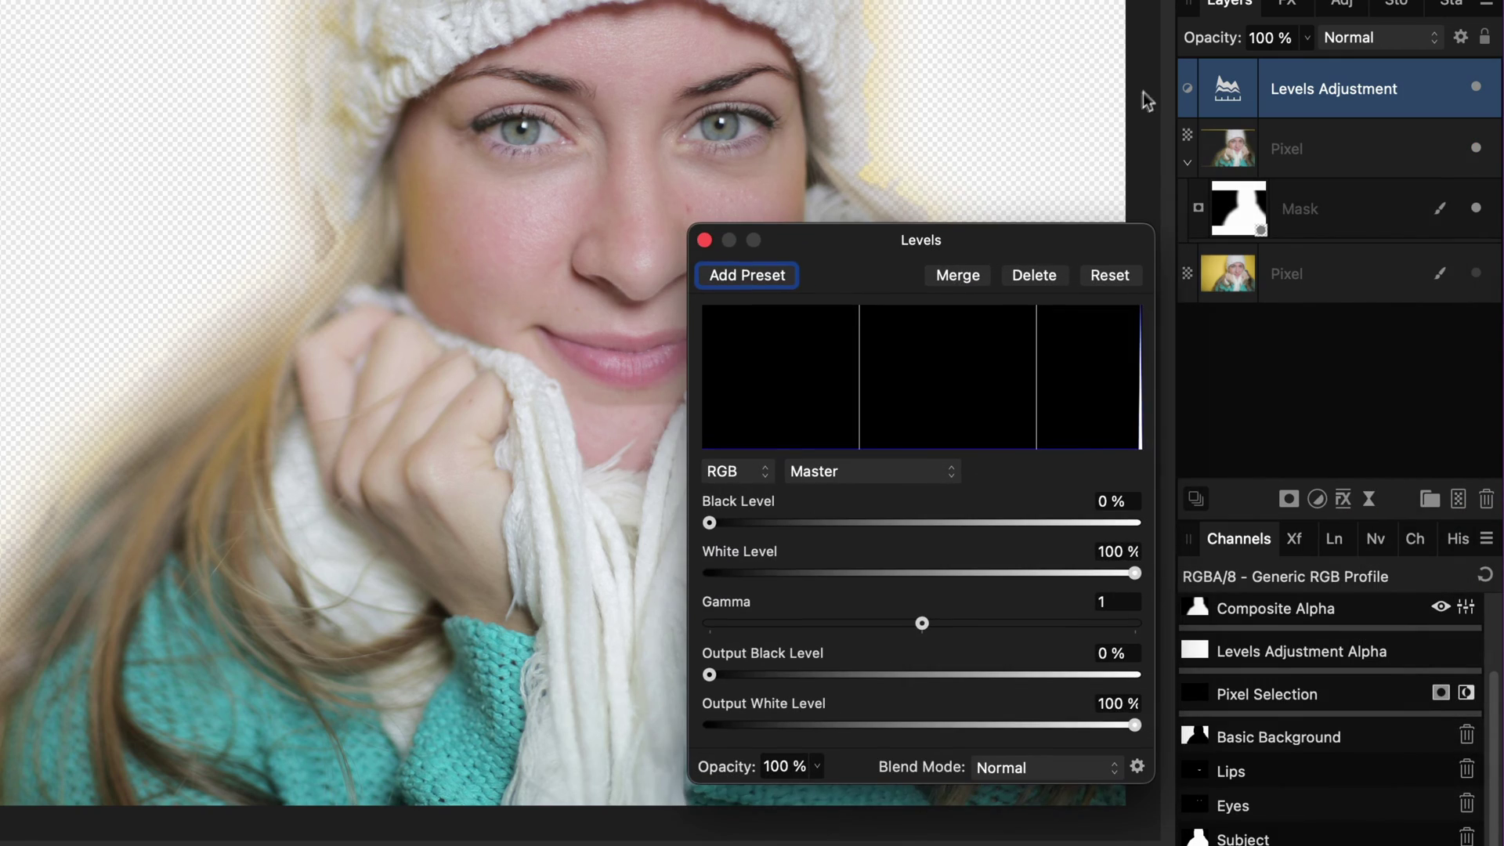
{"action": "left_click_drag", "start_coordinate": [1230, 90], "coordinate": [1254, 210]}
{"action": "left_click", "coordinate": [869, 473]}
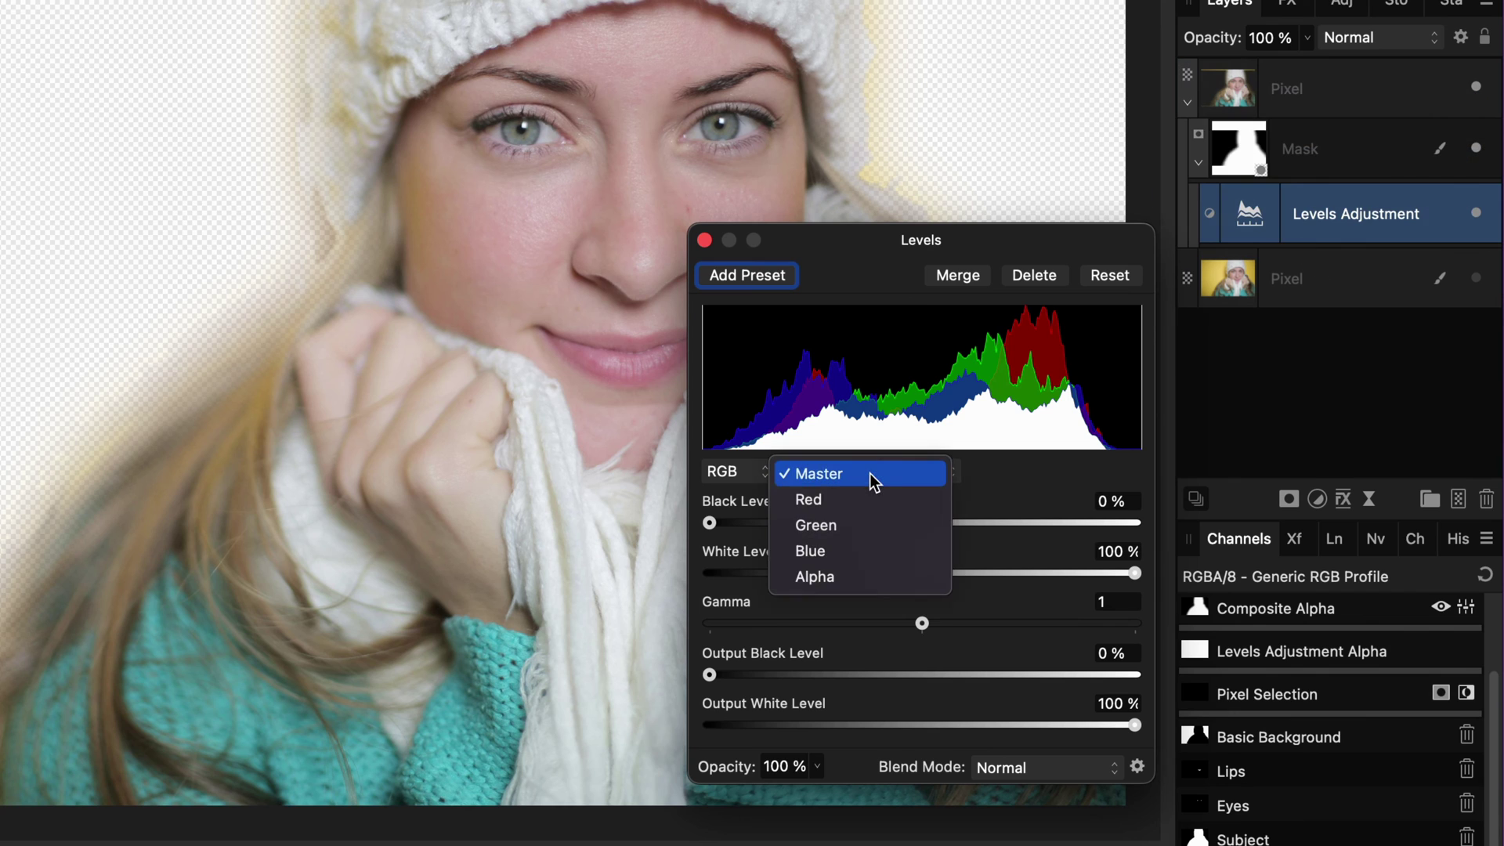
{"action": "left_click", "coordinate": [870, 566]}
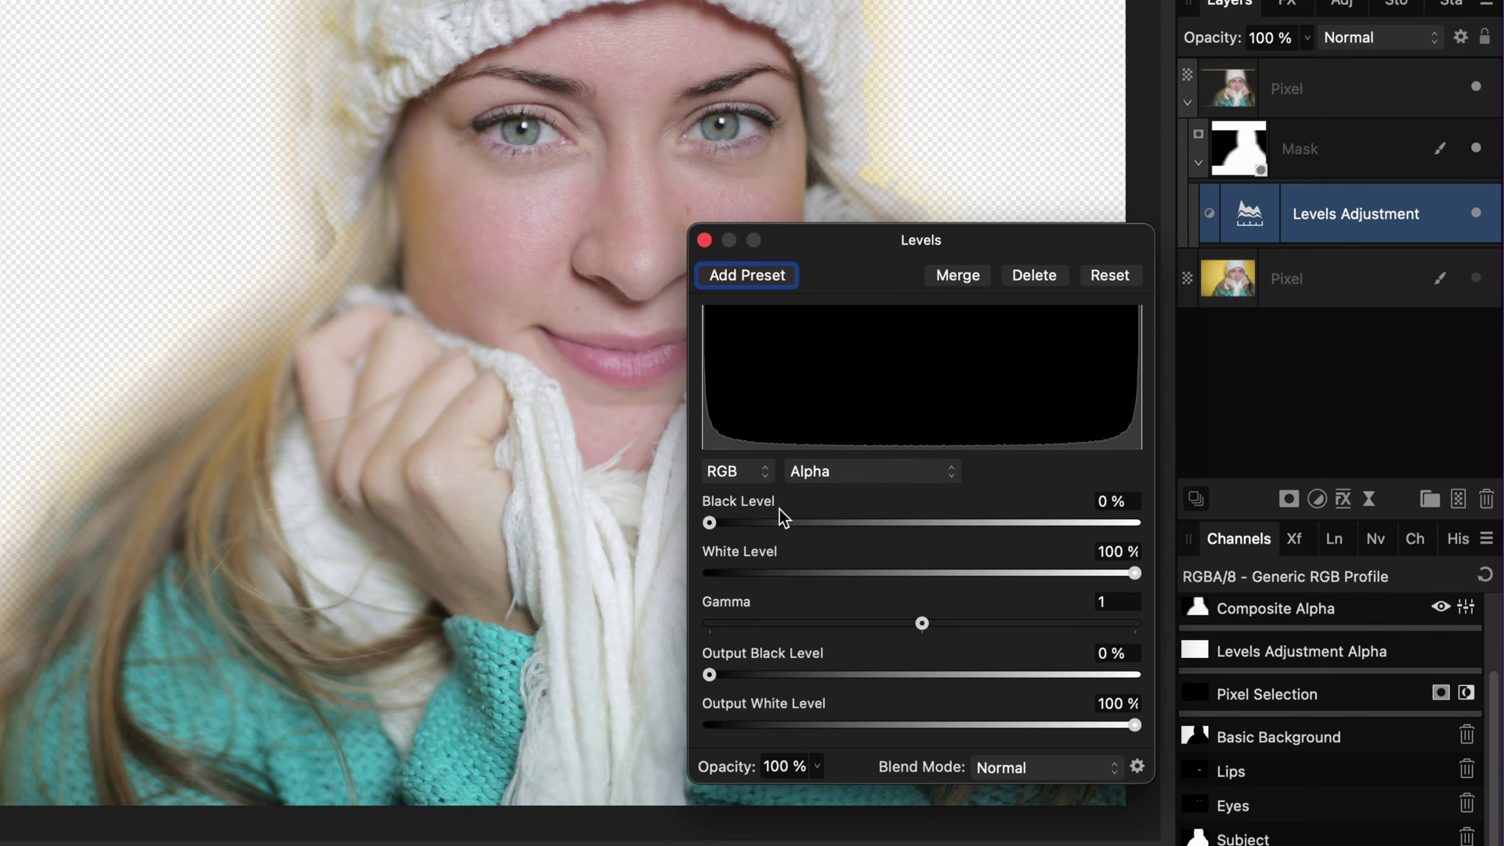
- Tune the Alpha levels: lower the white level, output black 0%, output white 88%
{"action": "left_click_drag", "start_coordinate": [739, 525], "coordinate": [658, 540]}
{"action": "mouse_move", "coordinate": [1134, 573]}
{"action": "left_mouse_down"}
{"action": "mouse_move", "coordinate": [791, 579]}
{"action": "mouse_move", "coordinate": [1140, 576]}
{"action": "left_mouse_up"}
{"action": "left_click_drag", "start_coordinate": [709, 674], "coordinate": [930, 678]}
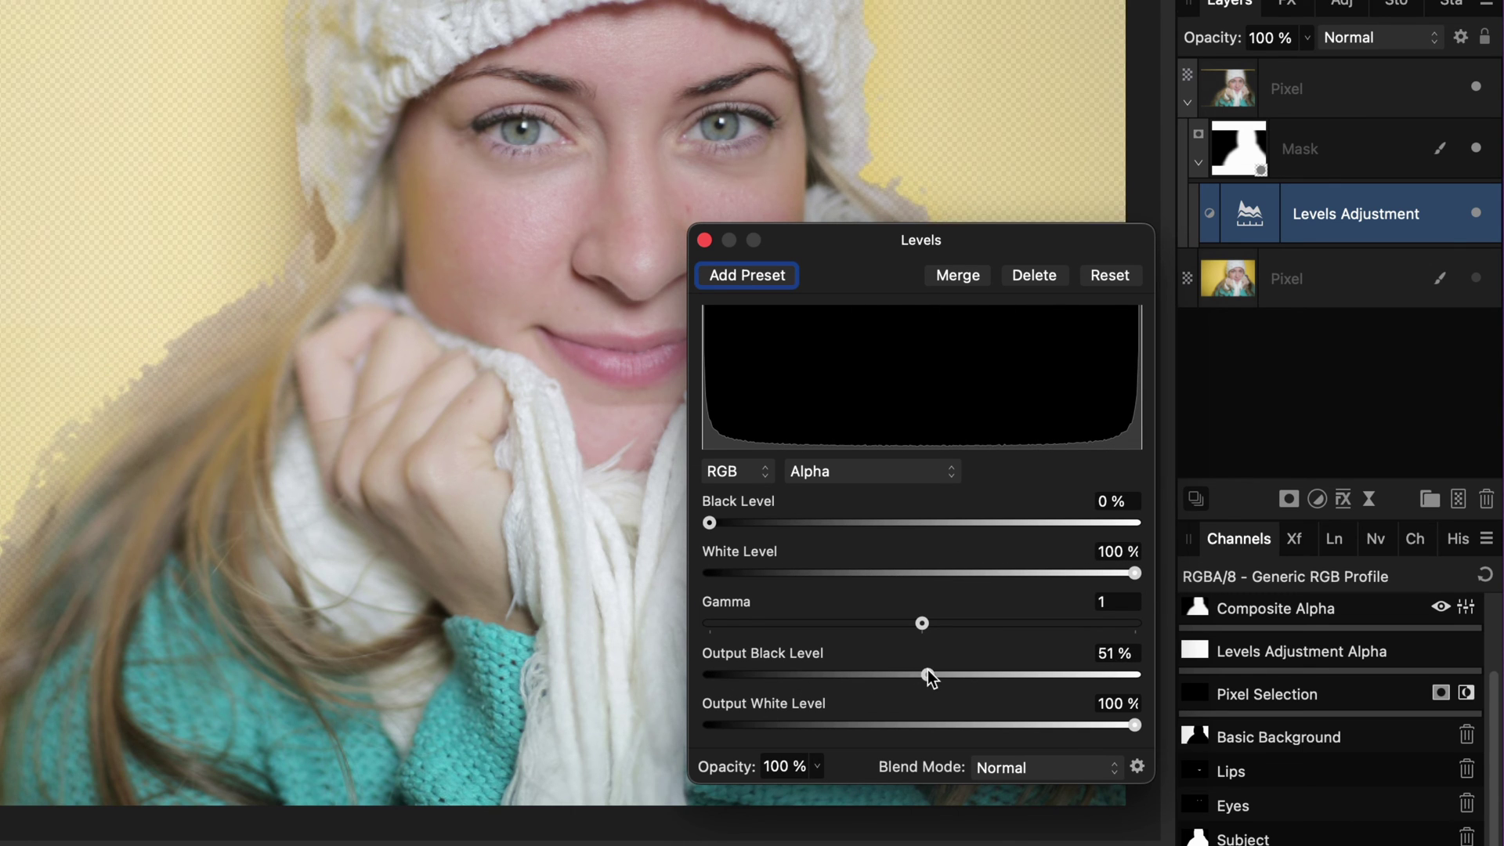
{"action": "left_click_drag", "start_coordinate": [712, 678], "coordinate": [622, 678]}
{"action": "mouse_move", "coordinate": [1134, 725]}
{"action": "left_mouse_down"}
{"action": "mouse_move", "coordinate": [948, 724]}
{"action": "mouse_move", "coordinate": [1143, 725]}
{"action": "left_mouse_up"}
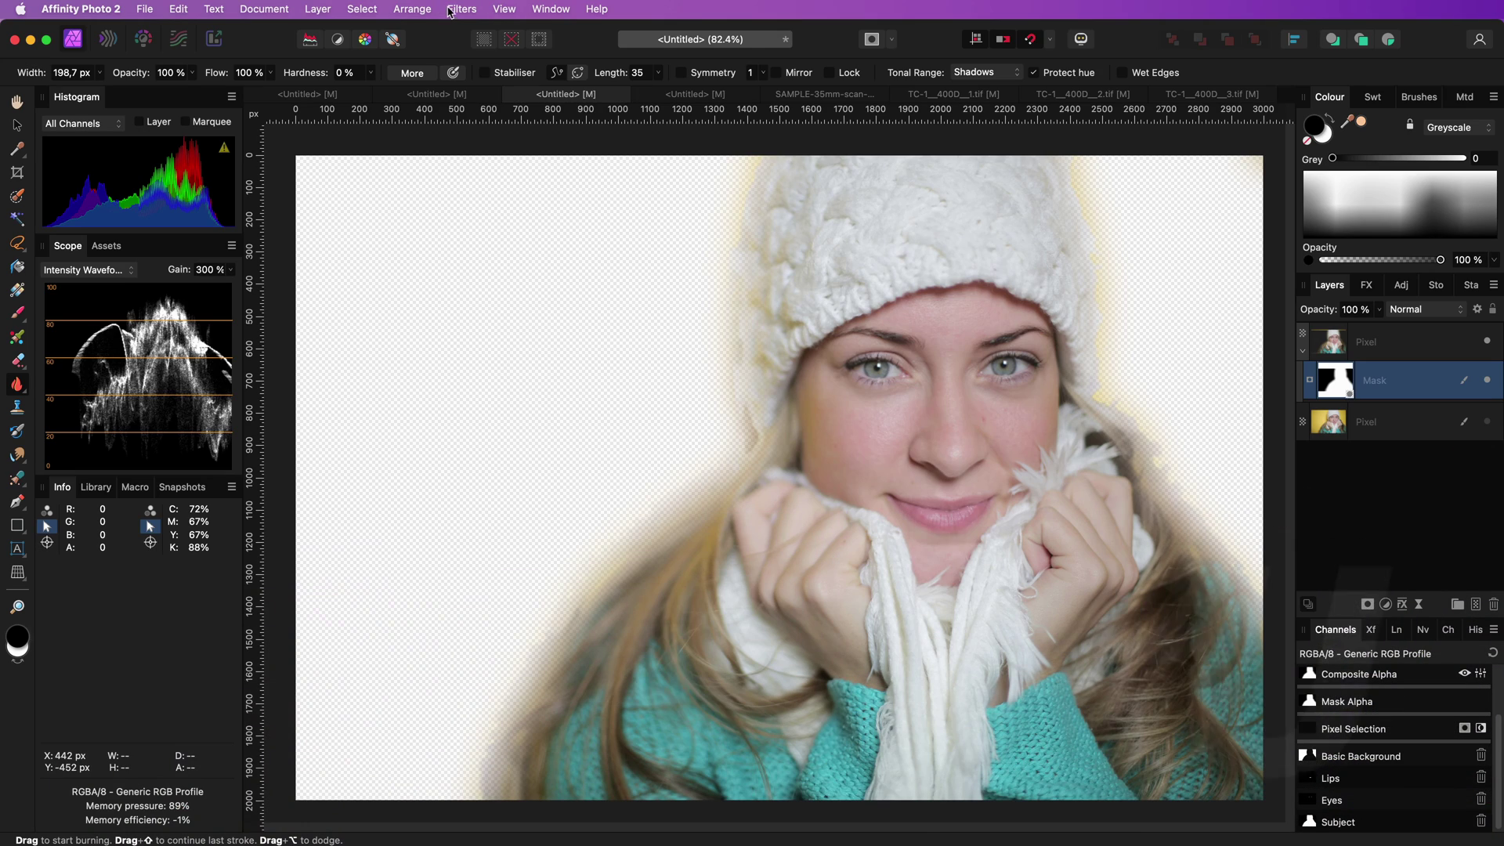
- Run a Minimum Blur on the mask, then a 100 px Maximum Blur to widen the halo
{"action": "left_click", "coordinate": [452, 9]}
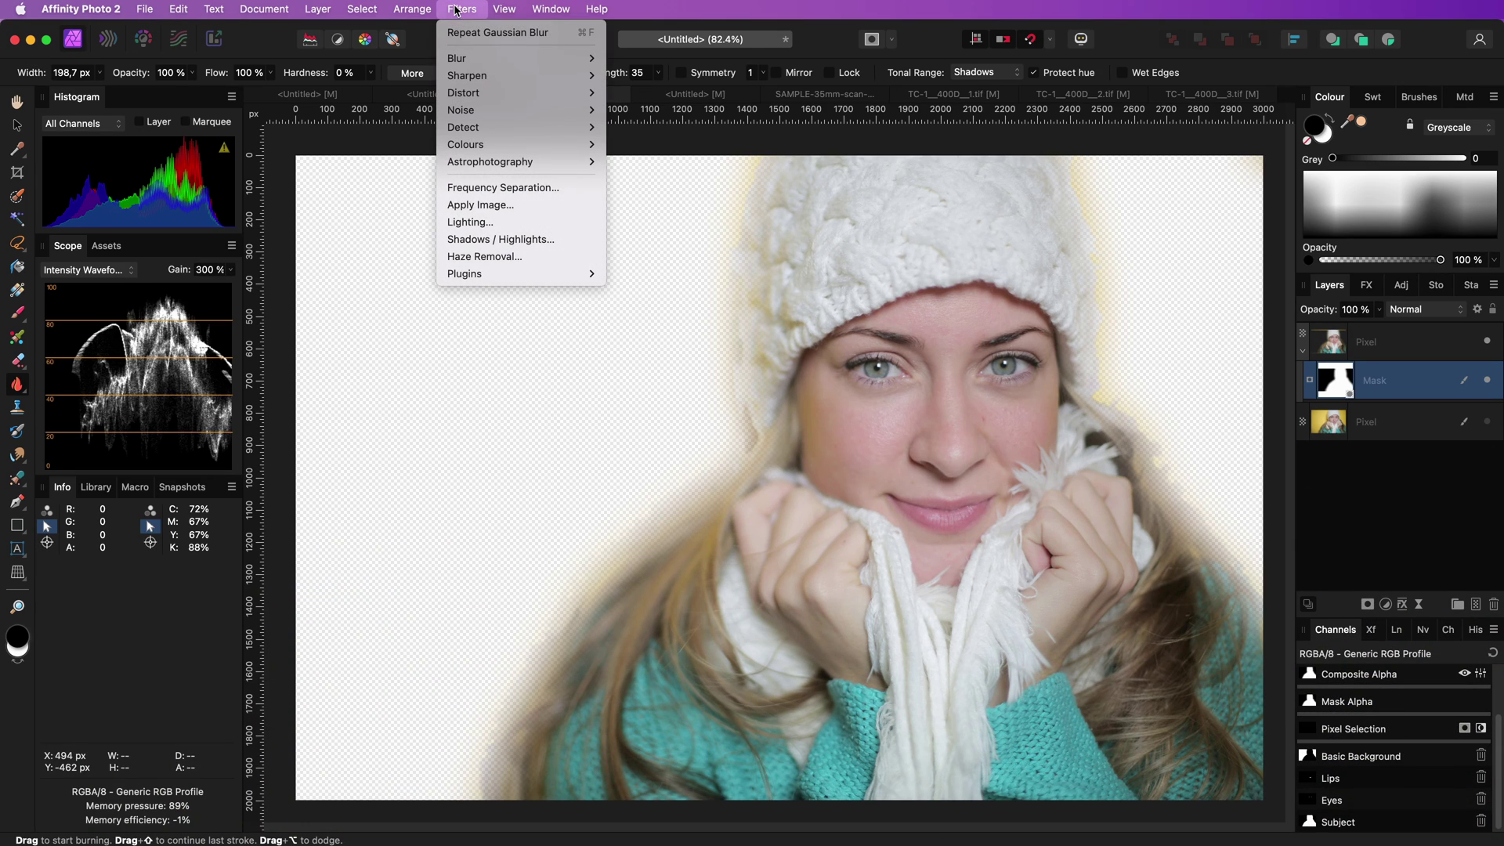
{"action": "mouse_move", "coordinate": [479, 58]}
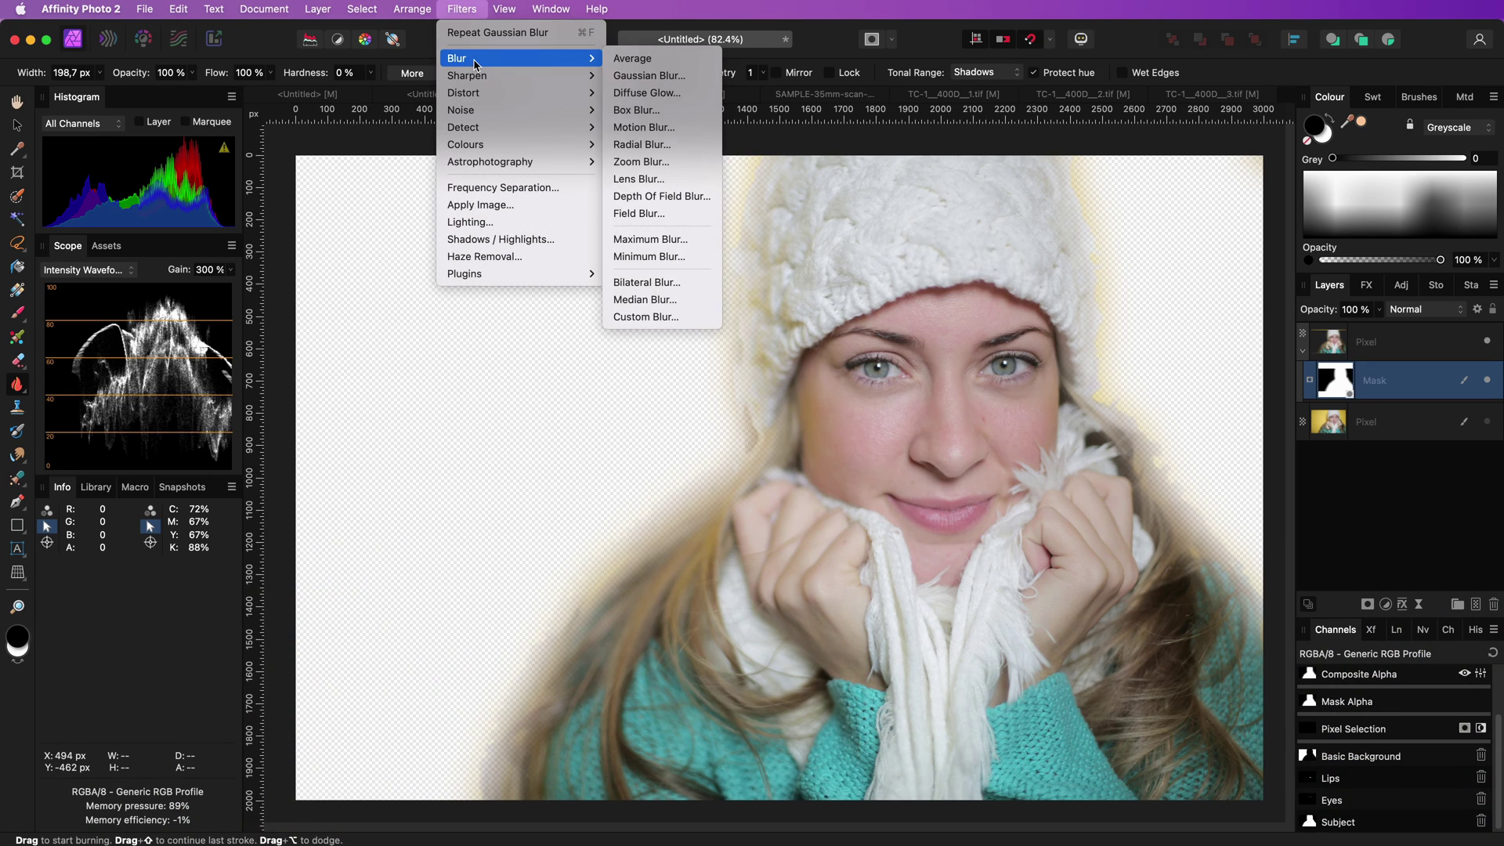
{"action": "left_click", "coordinate": [650, 255]}
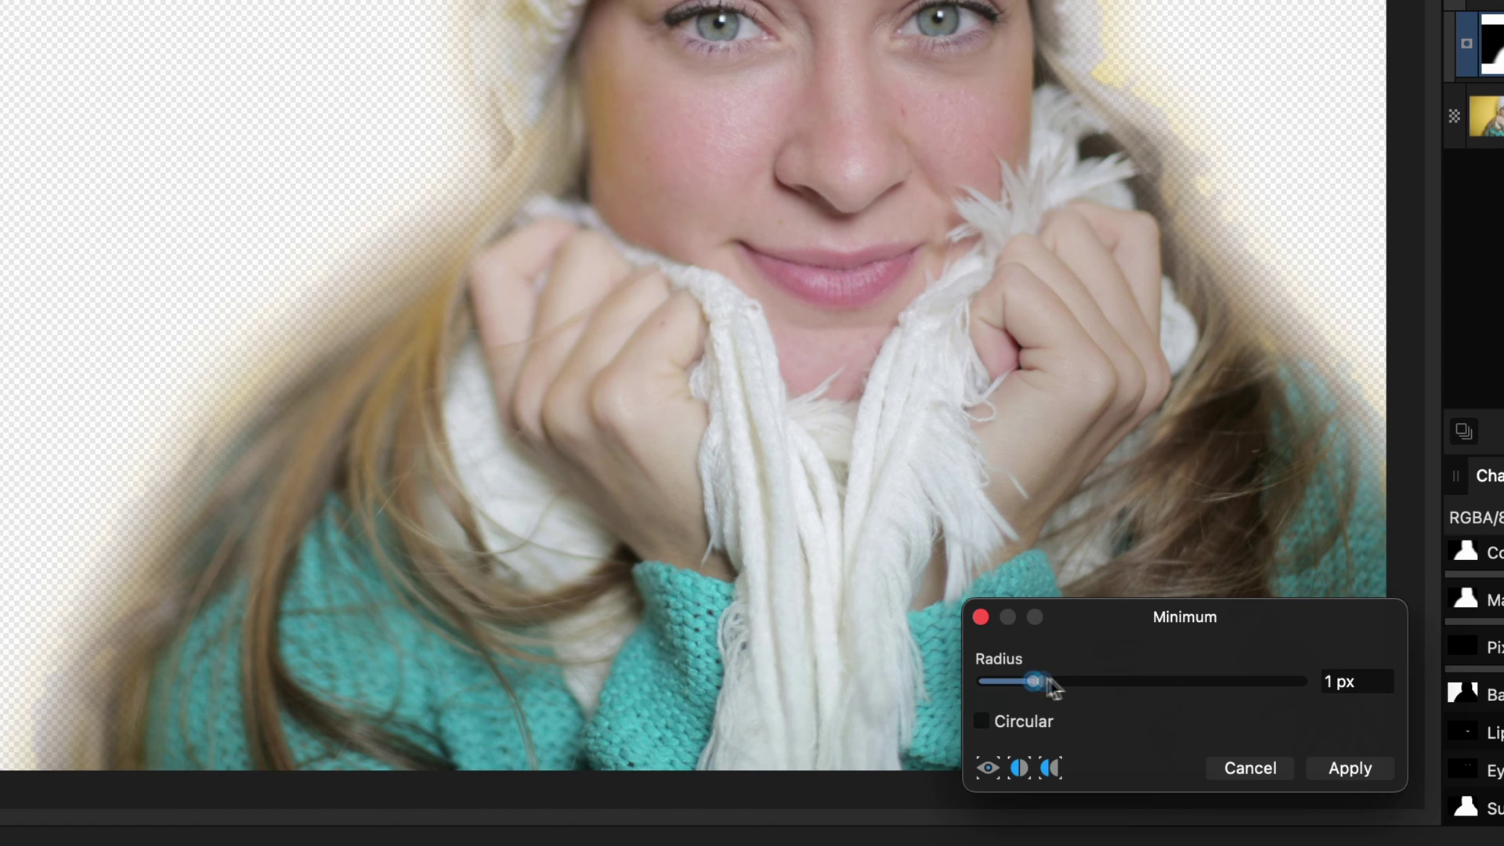
{"action": "left_click_drag", "start_coordinate": [1049, 687], "coordinate": [1243, 693]}
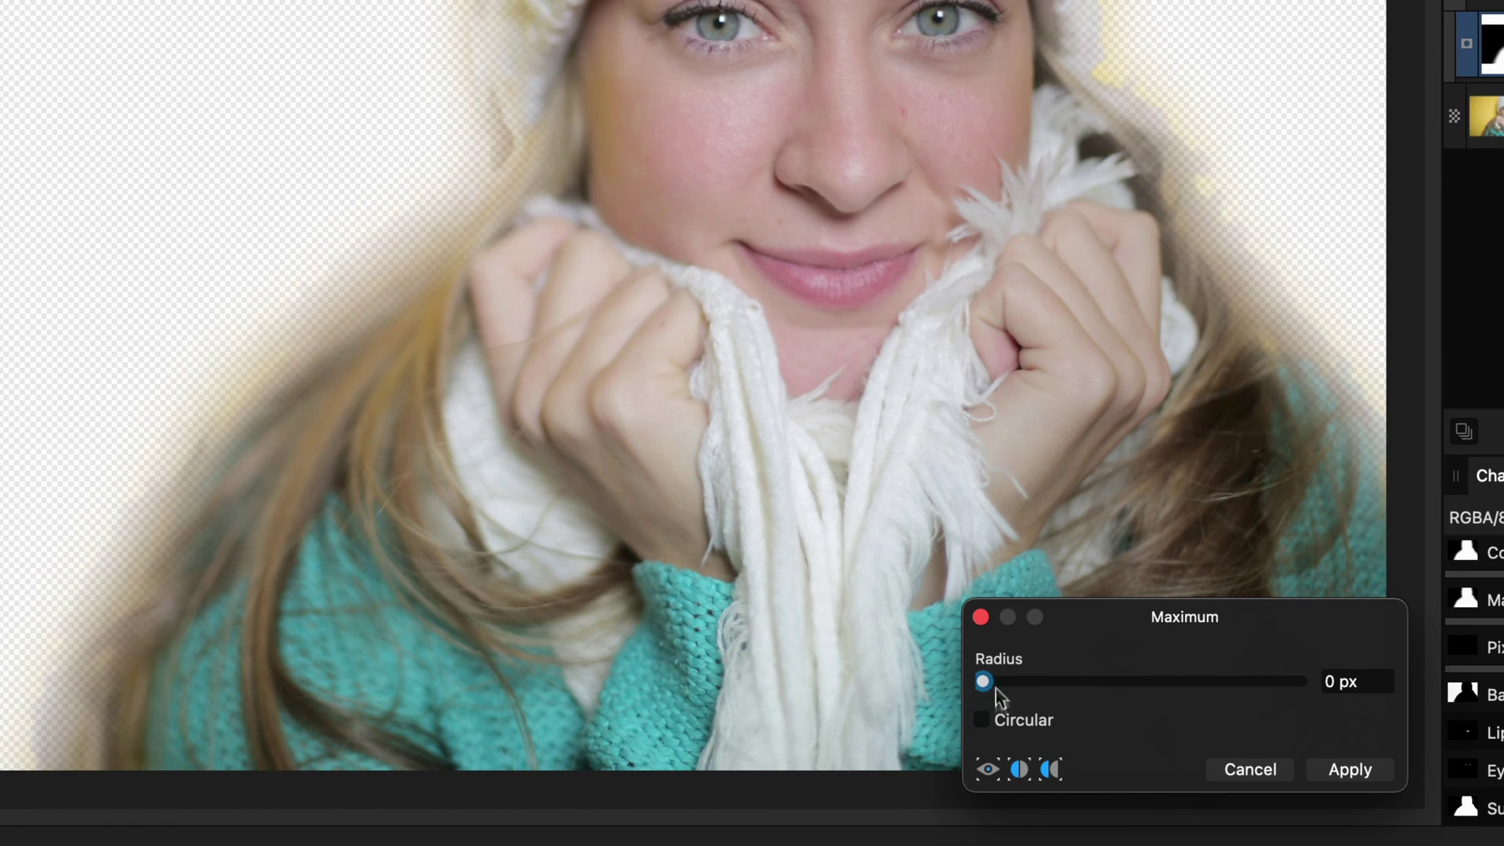
{"action": "left_click_drag", "start_coordinate": [995, 690], "coordinate": [1430, 697]}
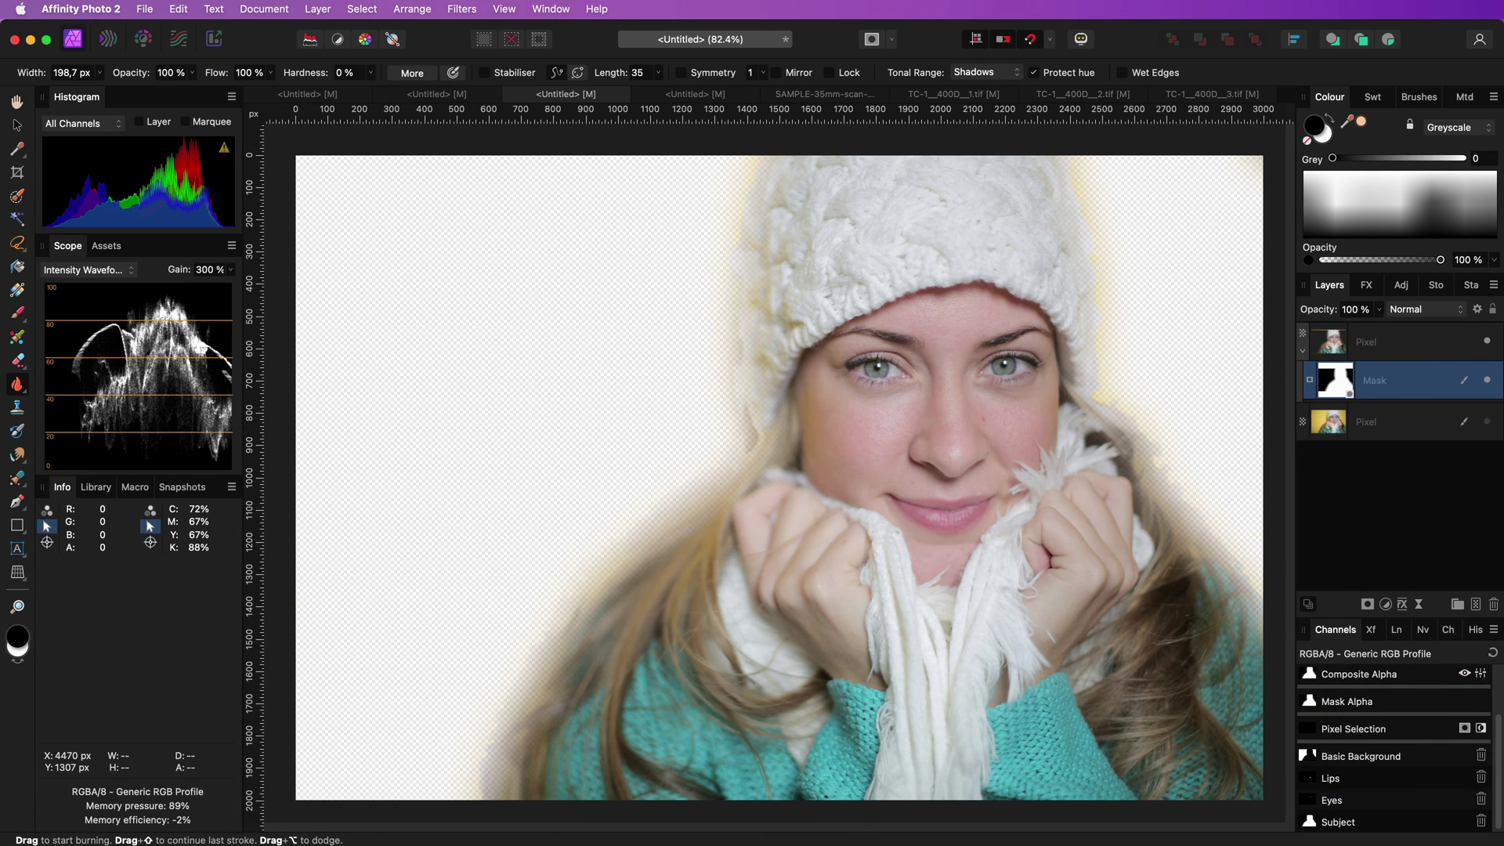
- Add a Compound Mask and a lips-selection mask, then nest the silhouette and lips masks inside it
{"action": "key", "text": "super+Tab"}
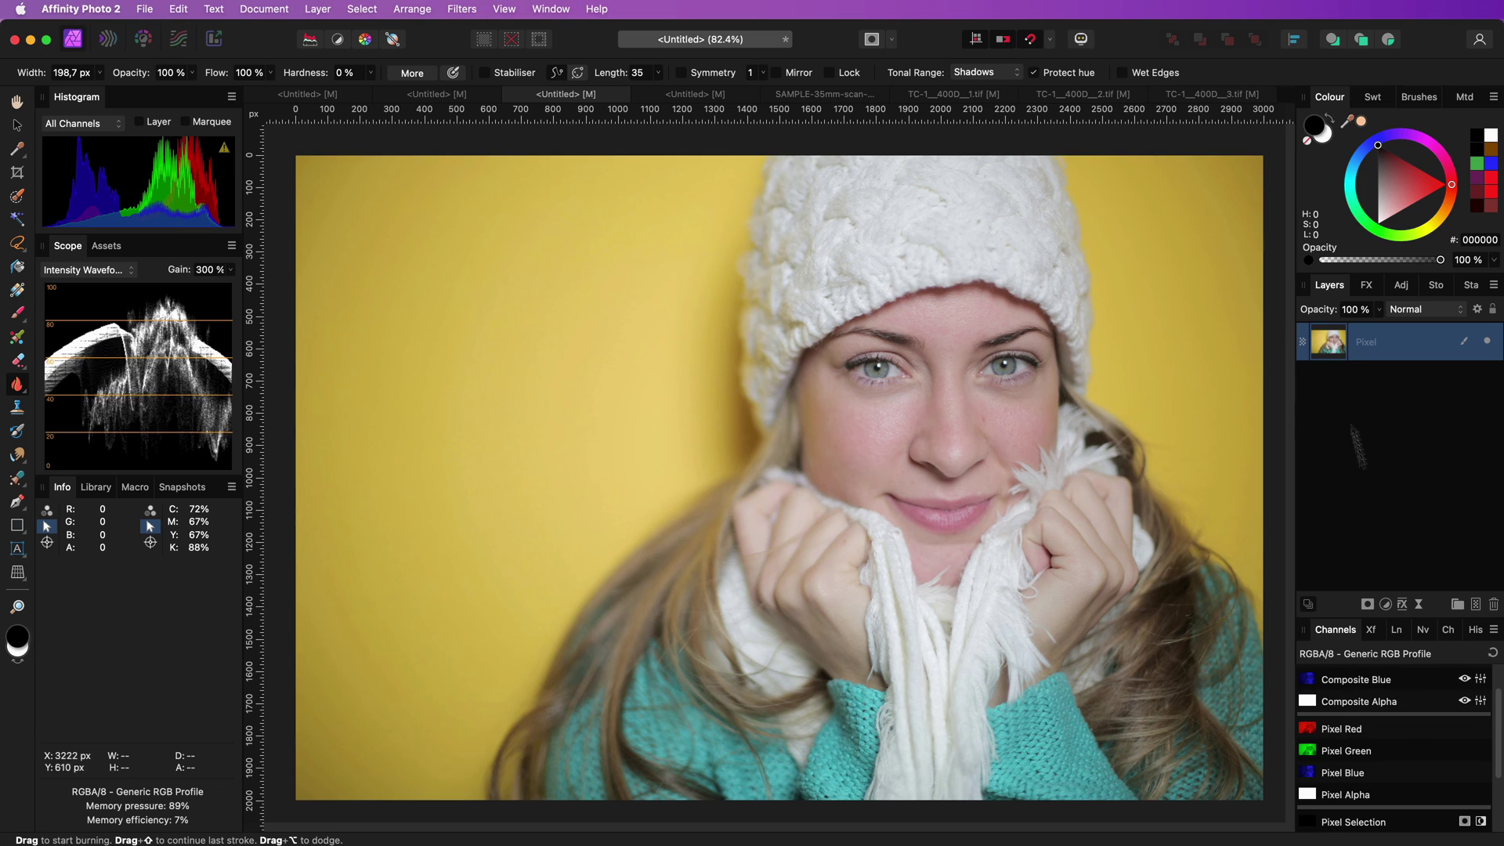
{"action": "left_click", "coordinate": [1370, 605]}
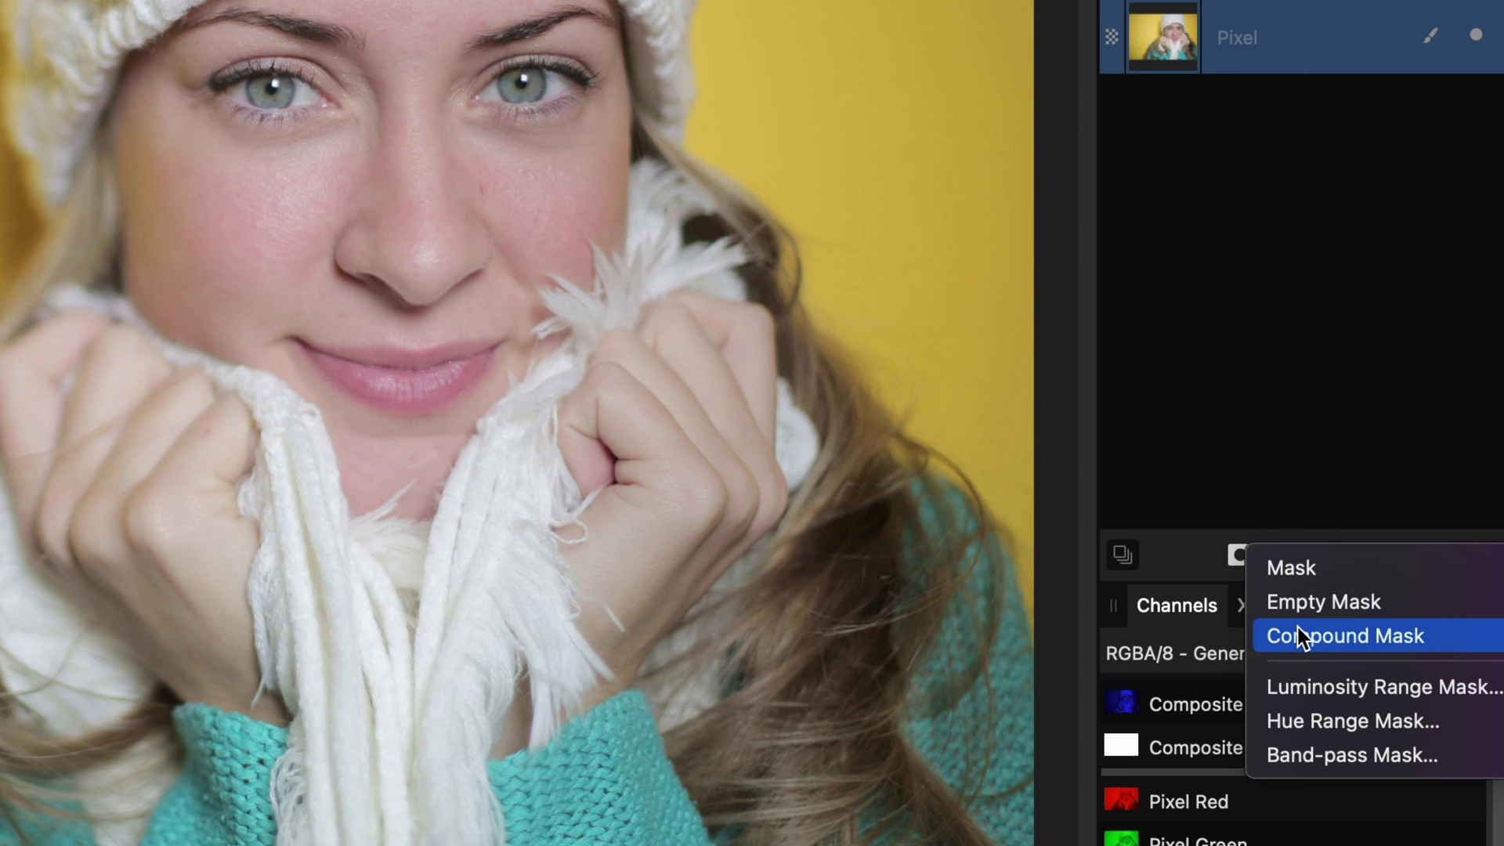
{"action": "left_click", "coordinate": [1298, 630]}
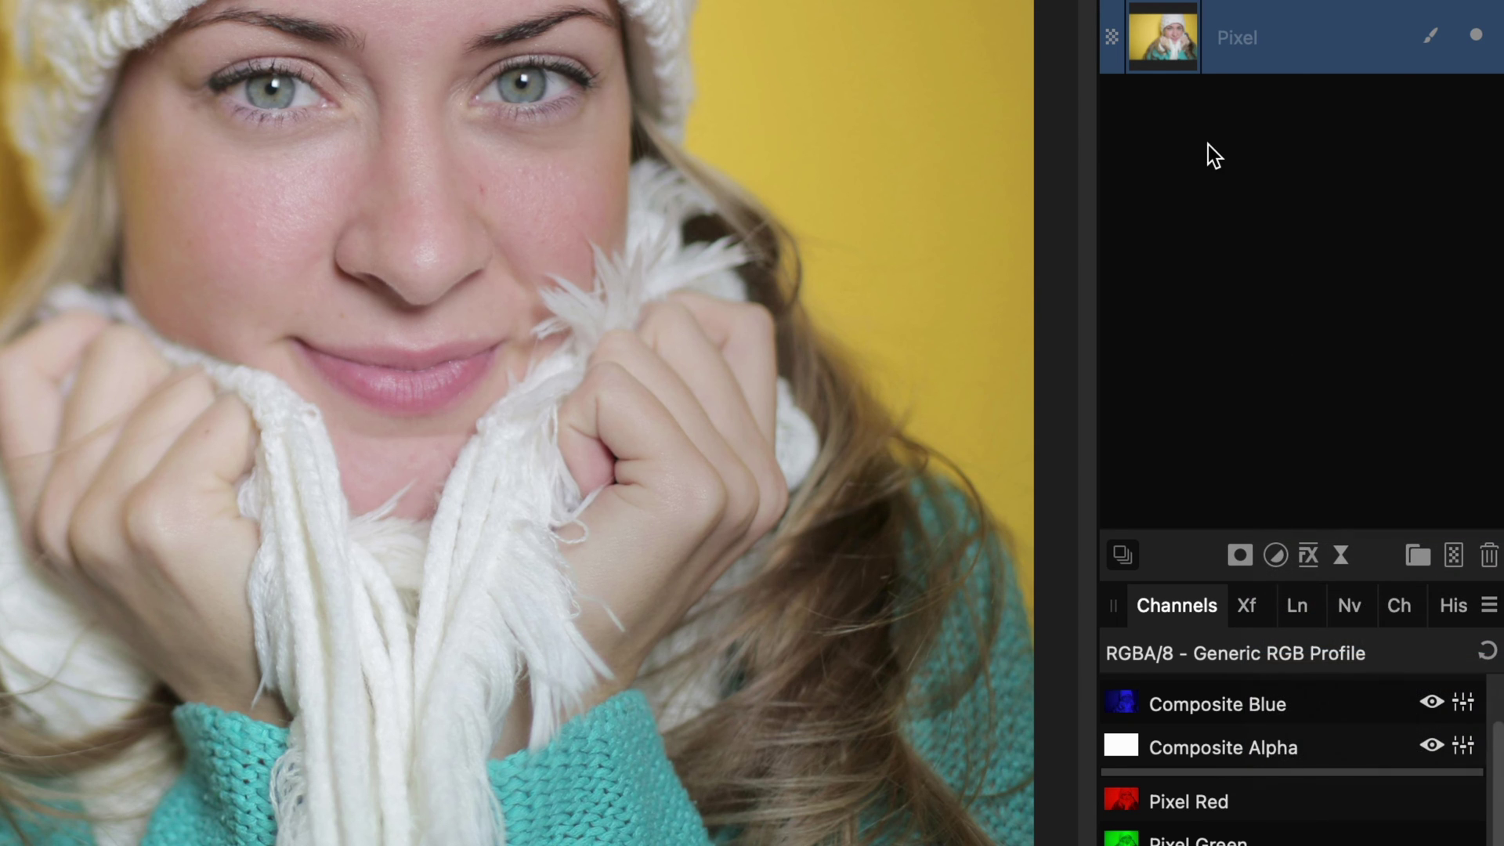
{"action": "left_click", "coordinate": [1239, 555]}
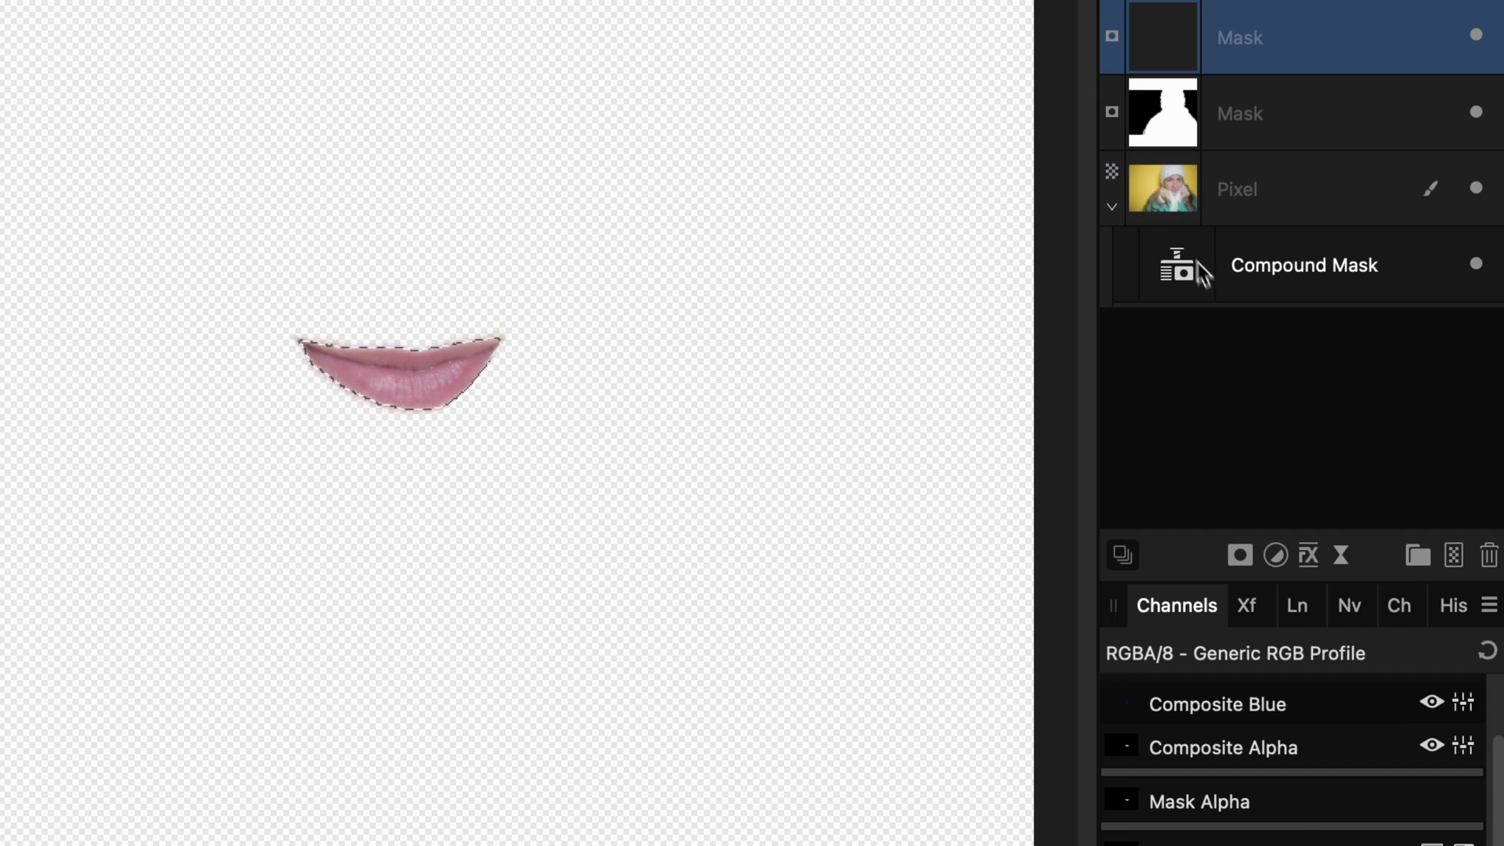
{"action": "left_click_drag", "start_coordinate": [1163, 110], "coordinate": [1271, 257]}
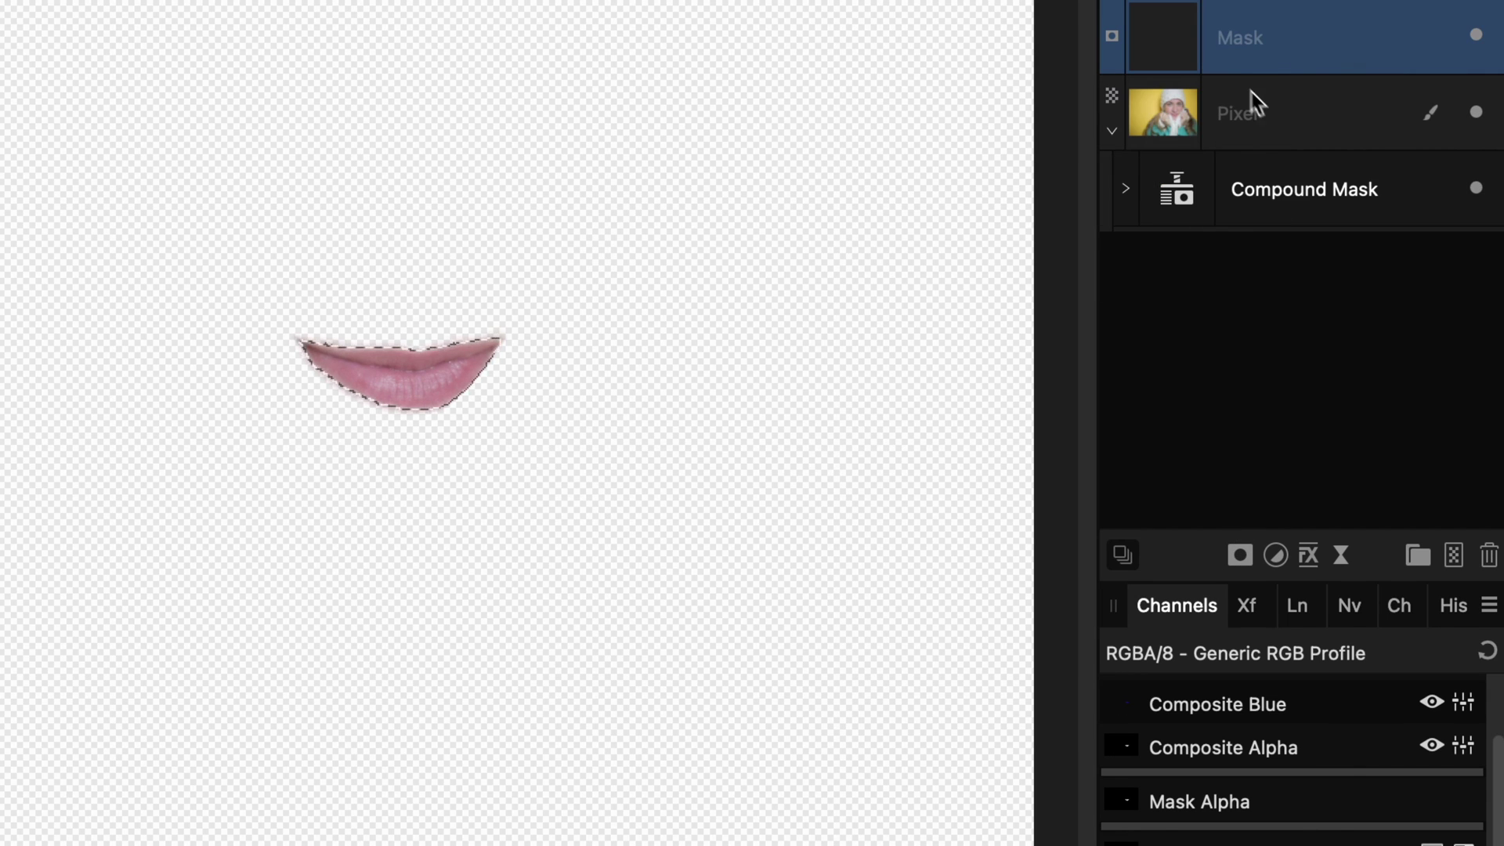
{"action": "left_click_drag", "start_coordinate": [1172, 36], "coordinate": [1232, 190]}
- Set the lips mask inside the Compound Mask to Subtract
{"action": "left_click", "coordinate": [1125, 114]}
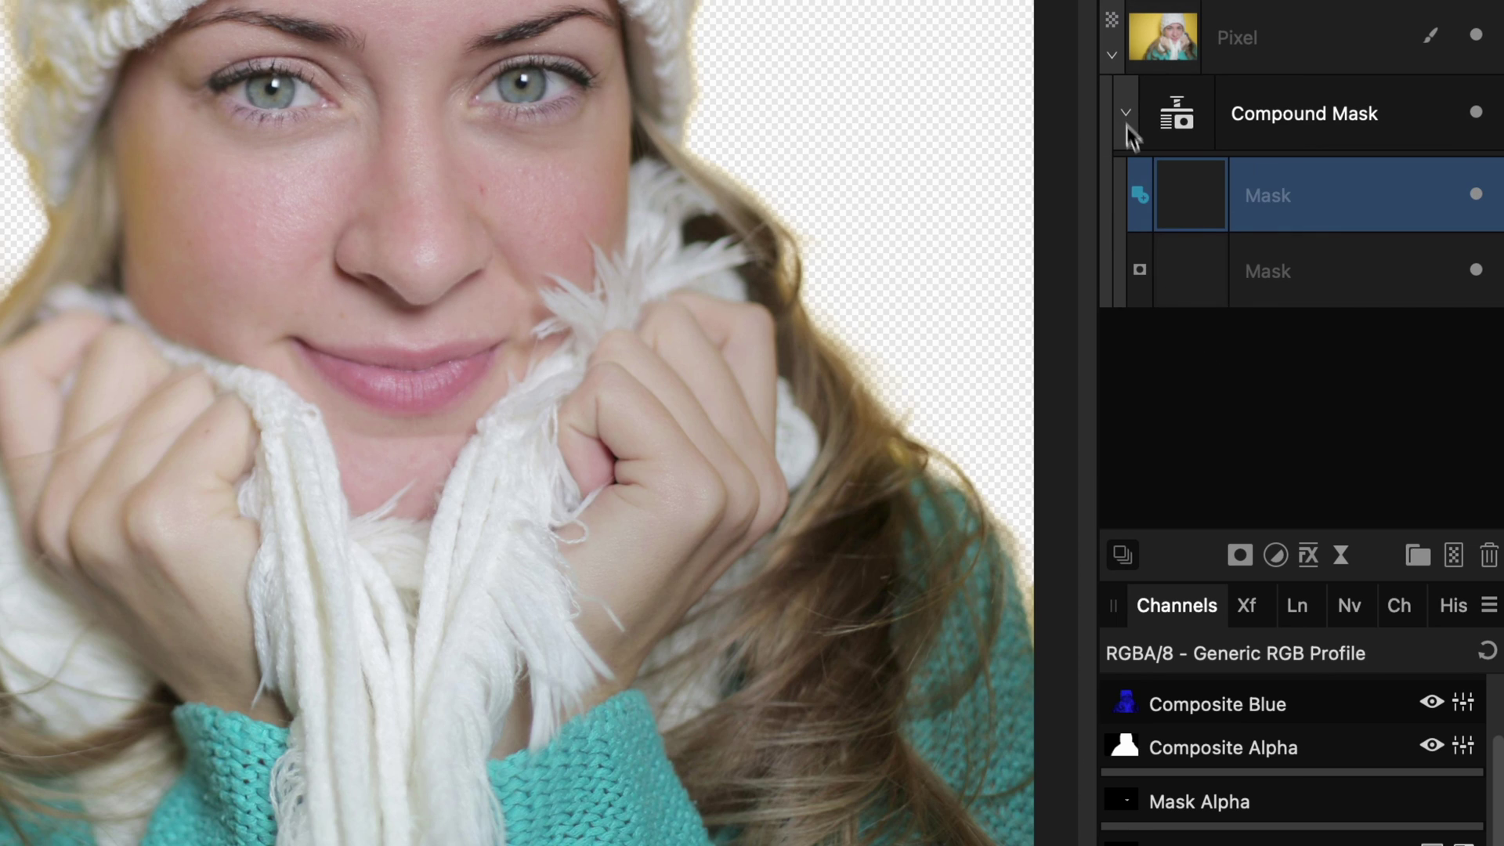
{"action": "left_click", "coordinate": [1135, 196]}
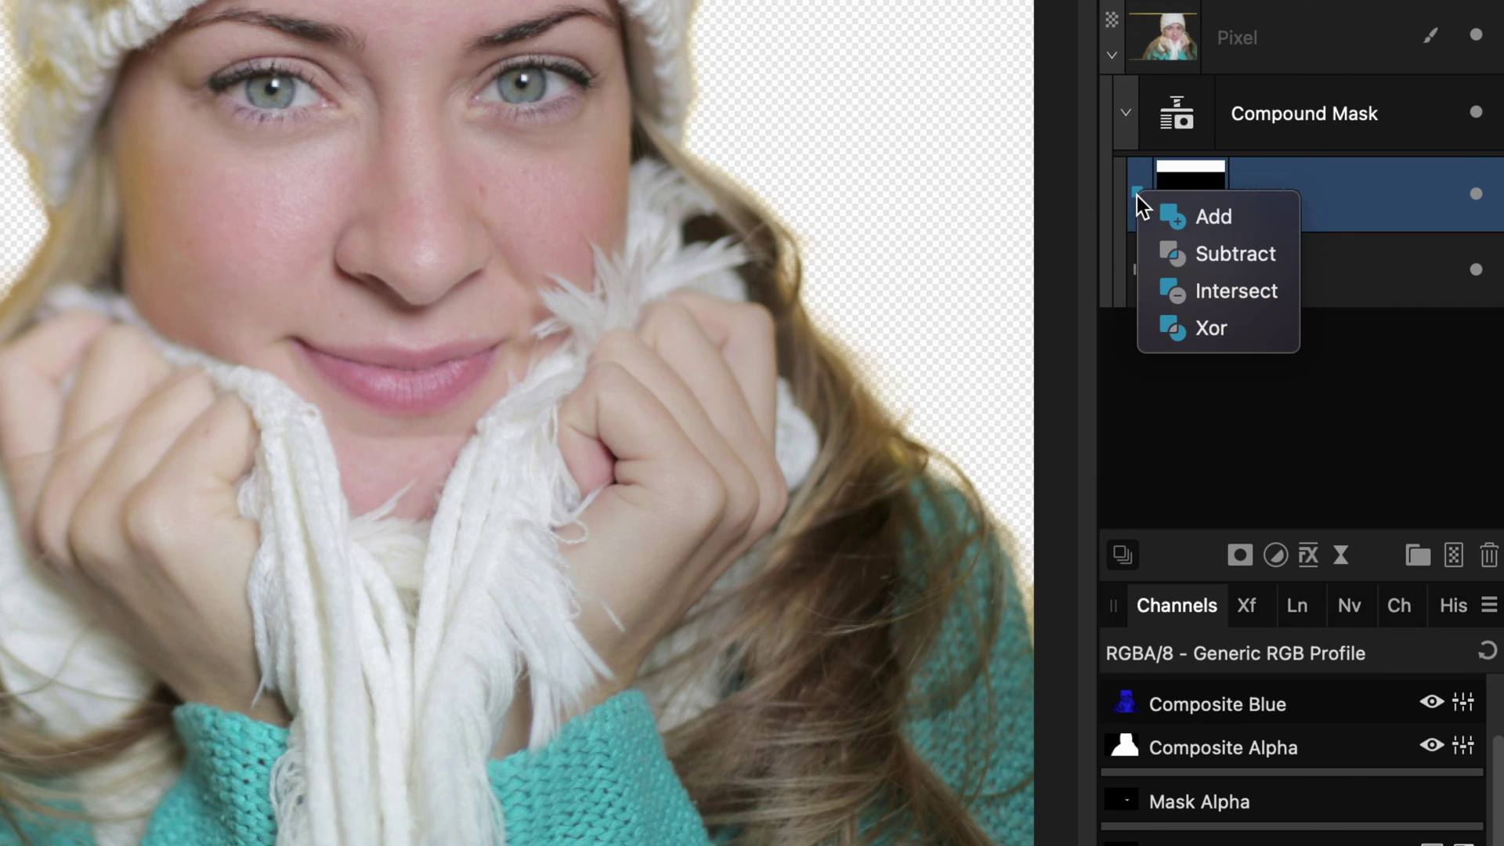
{"action": "left_click", "coordinate": [1195, 248]}
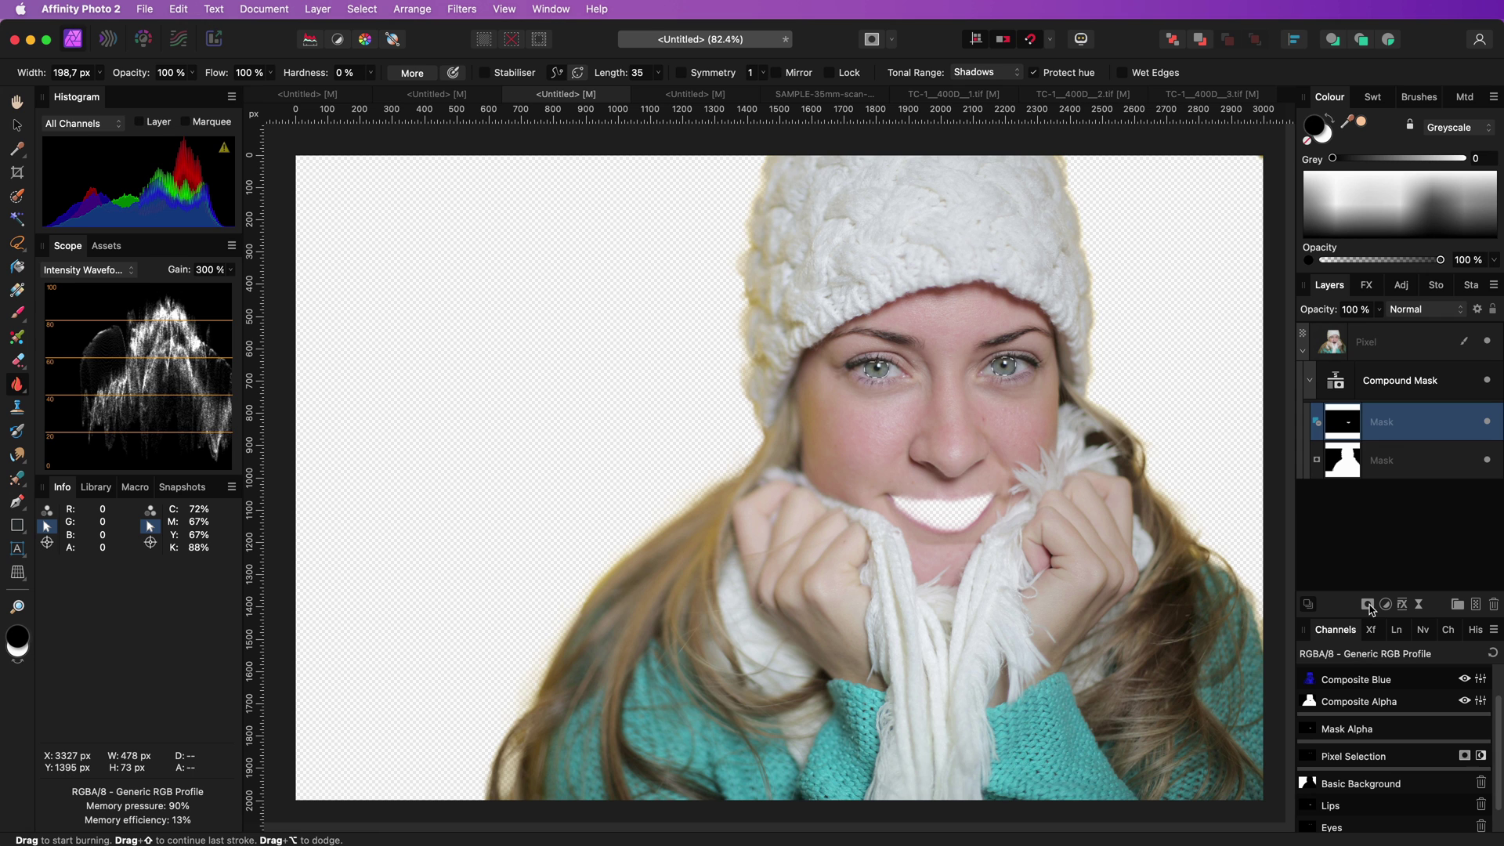
- Add a third mask for the eyes and set its operation to Subtract
{"action": "left_click", "coordinate": [1241, 557]}
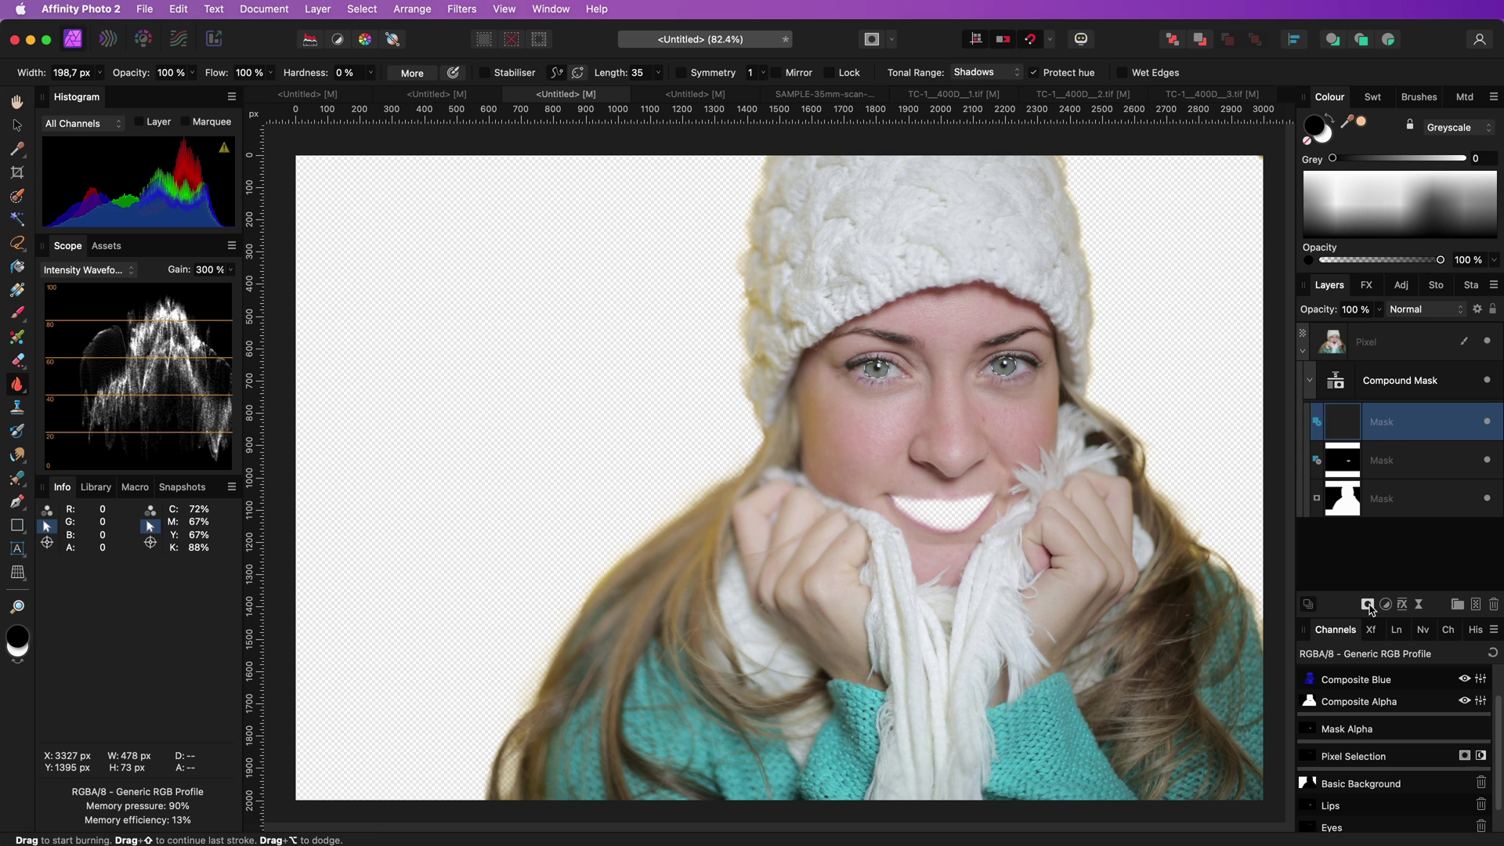
{"action": "left_click", "coordinate": [1316, 423]}
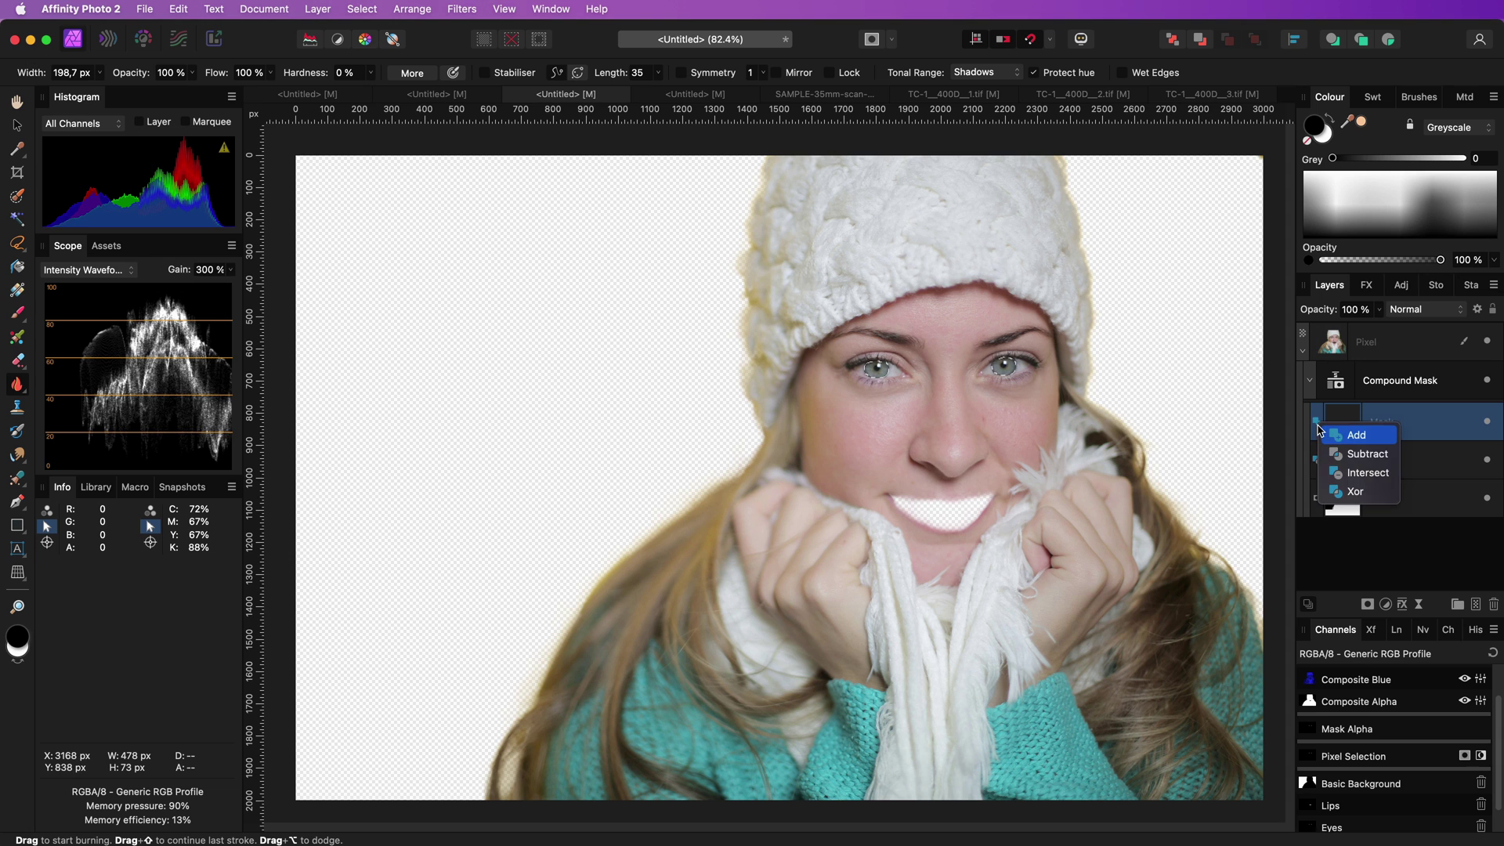
{"action": "left_click", "coordinate": [1366, 453]}
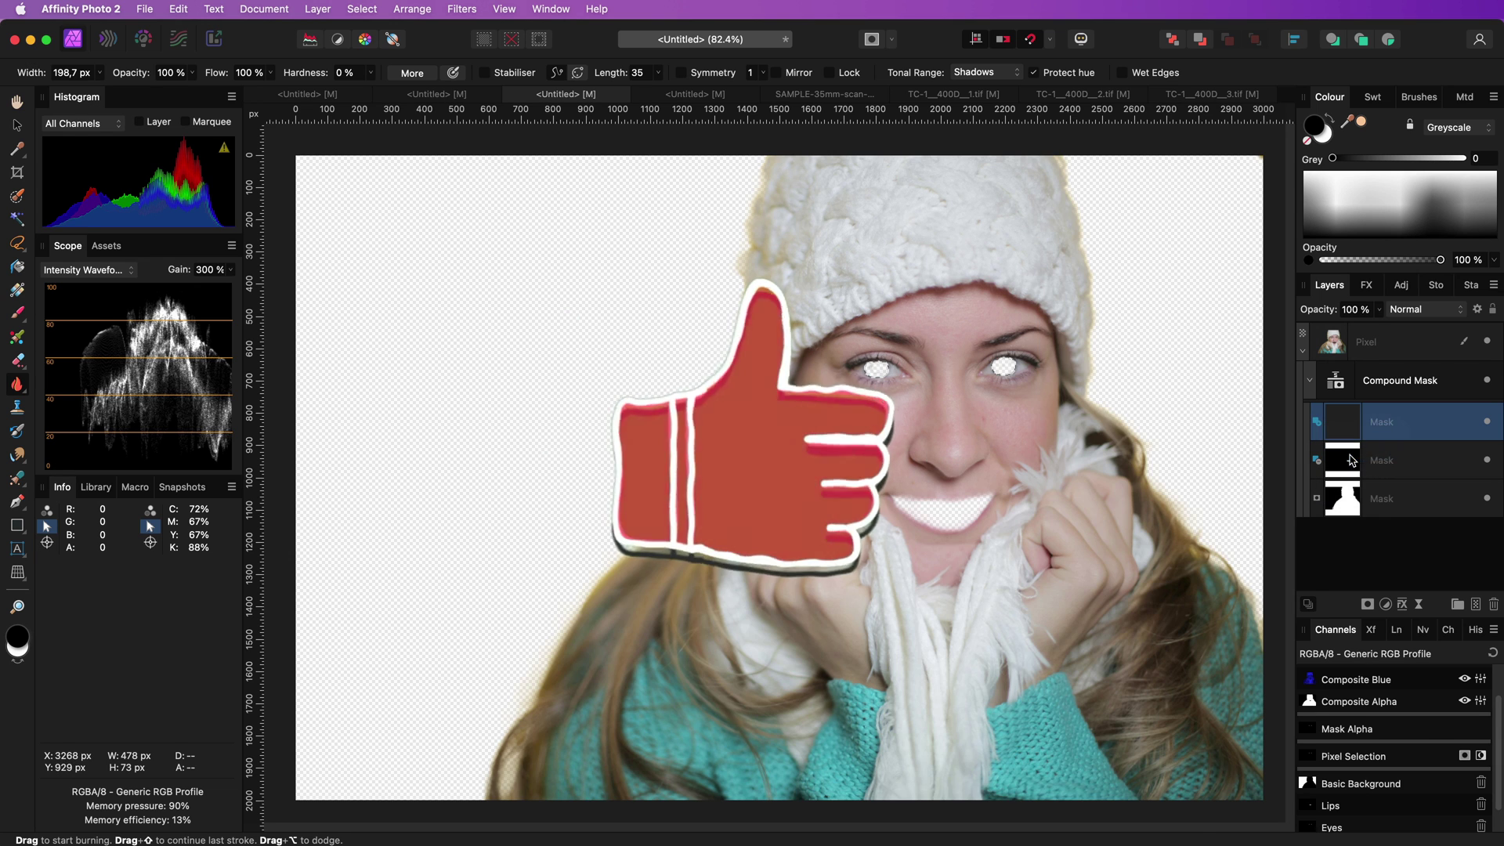